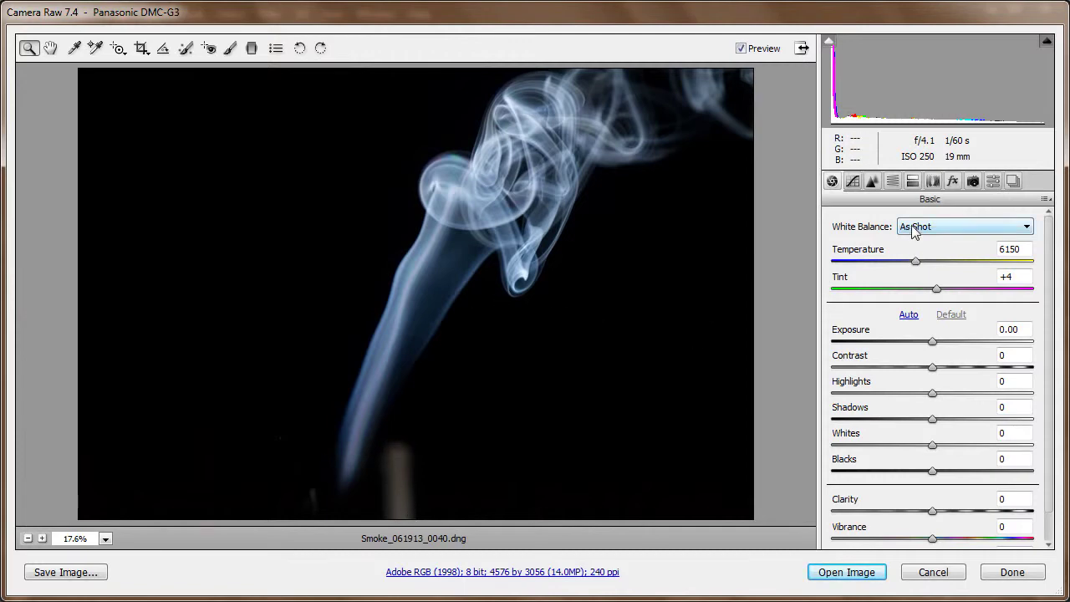
# Step: Set Camera Raw white balance to Auto (7500 temperature, +9 tint) and restore default tones
pyautogui.click(916, 231)
pyautogui.click(908, 253)
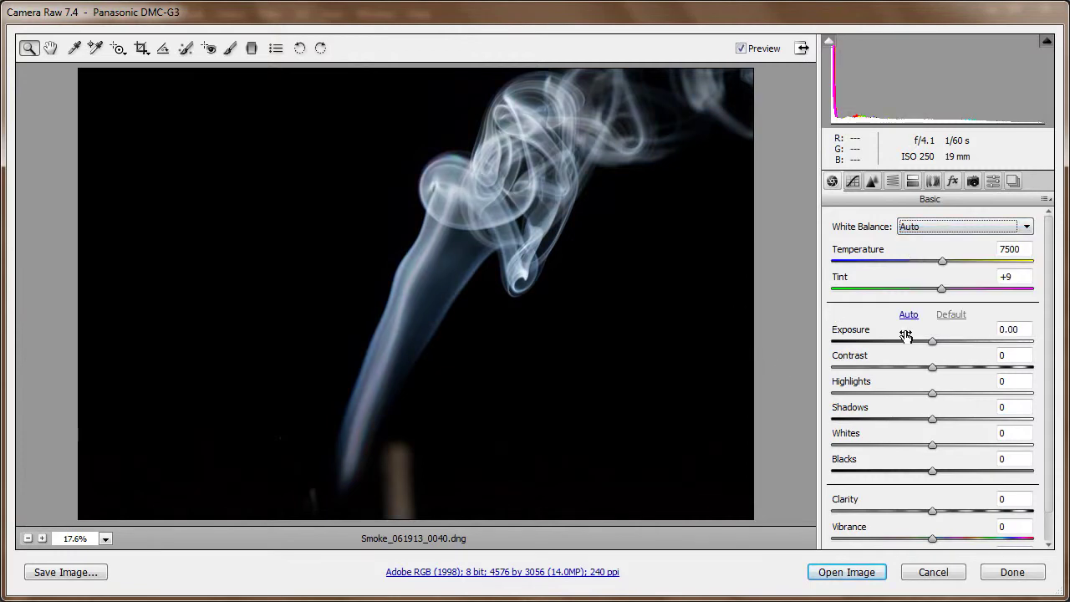
pyautogui.click(909, 315)
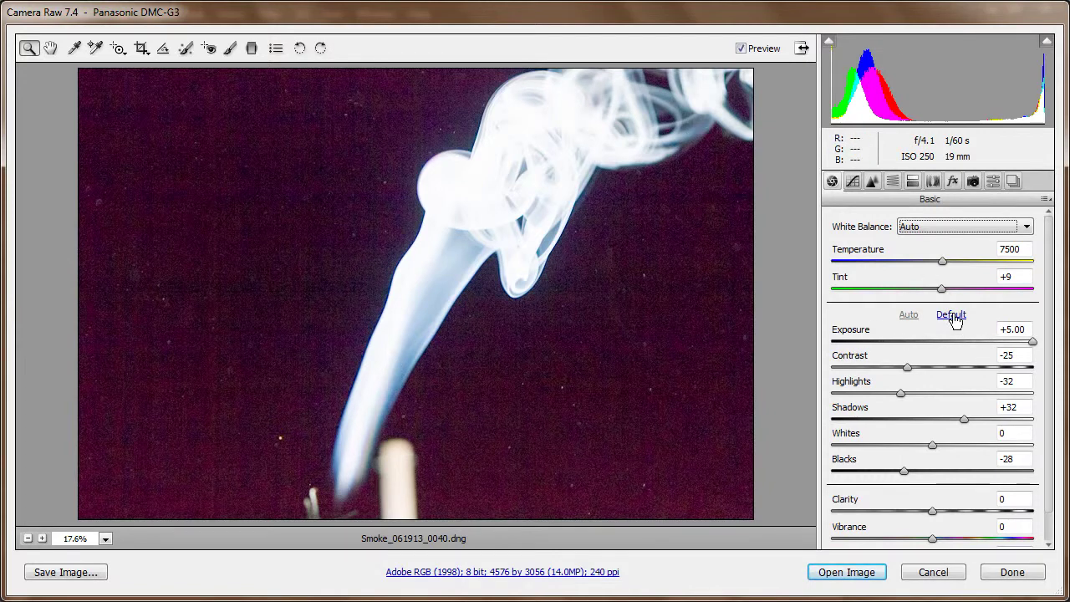
pyautogui.click(952, 315)
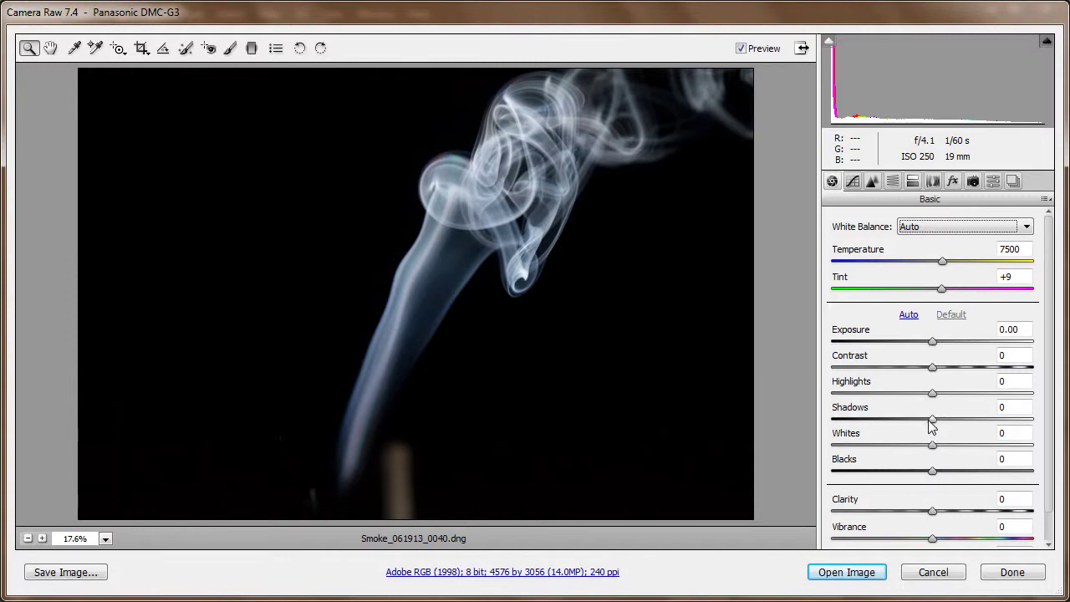
# Step: Lower Shadows to -70 and Blacks to -28, leaving Exposure at 0
pyautogui.moveTo(932, 418); pyautogui.dragTo(893, 422)
pyautogui.hotkey('ctrl', 'z')
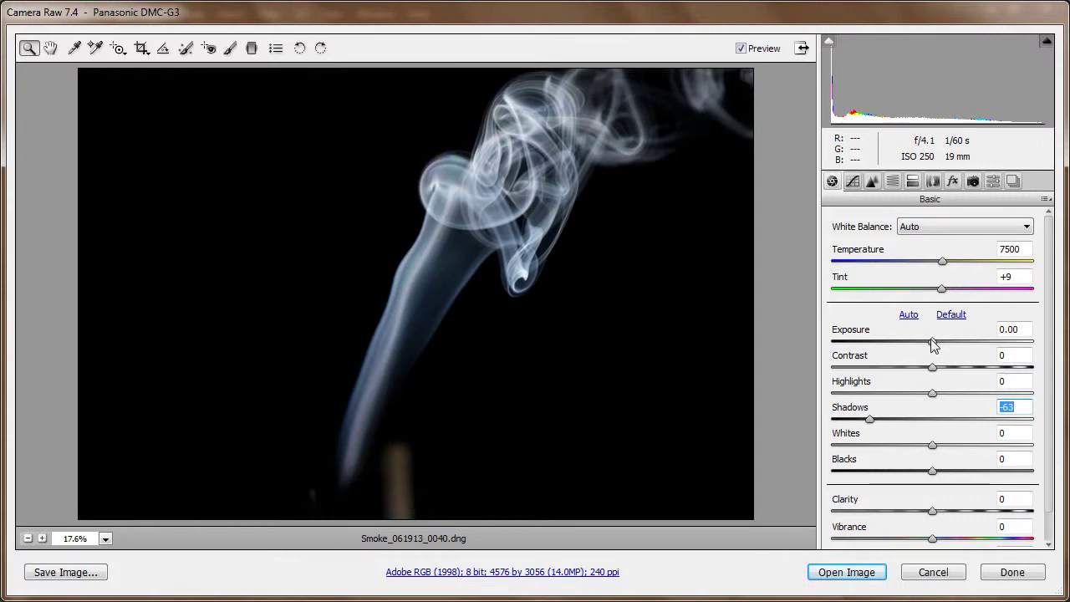
pyautogui.moveTo(933, 345)
pyautogui.mouseDown()
pyautogui.moveTo(1028, 344)
pyautogui.moveTo(932, 342)
pyautogui.mouseUp()
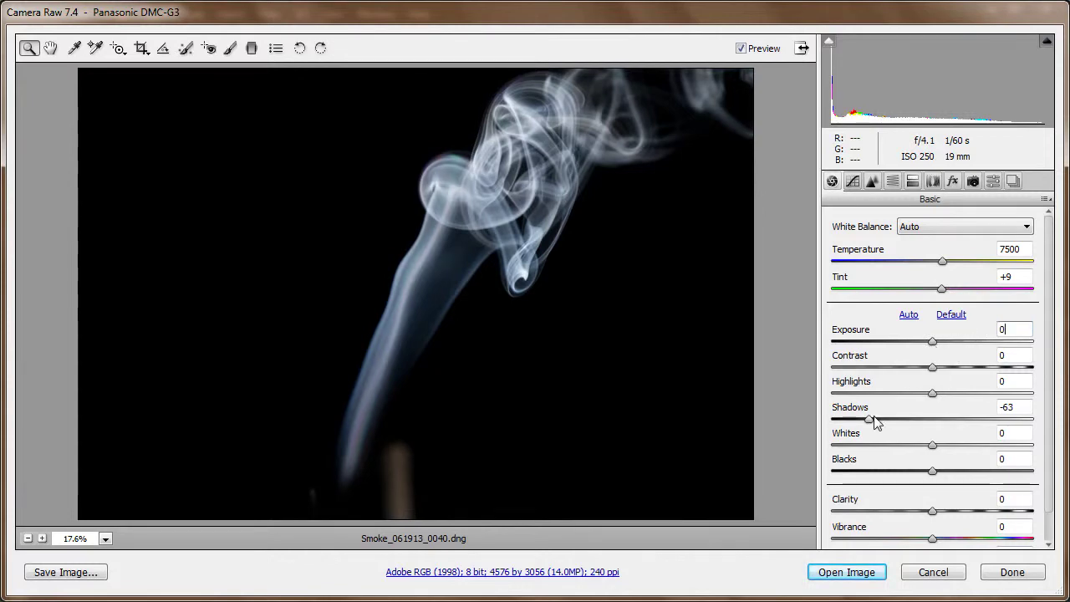
pyautogui.click(870, 420)
pyautogui.moveTo(869, 420); pyautogui.dragTo(862, 420)
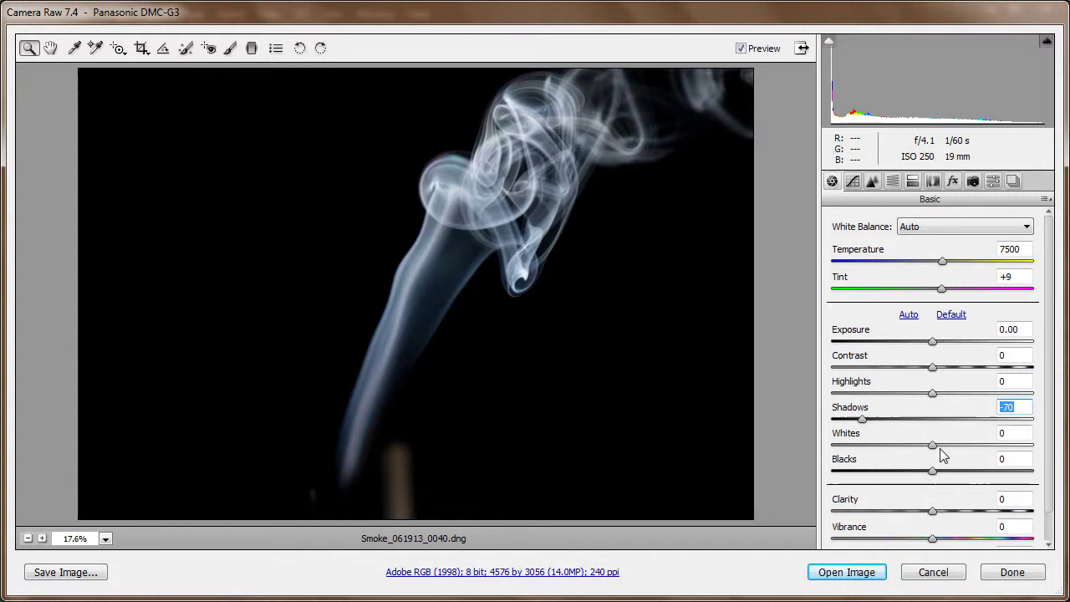
pyautogui.moveTo(933, 478); pyautogui.dragTo(905, 485)
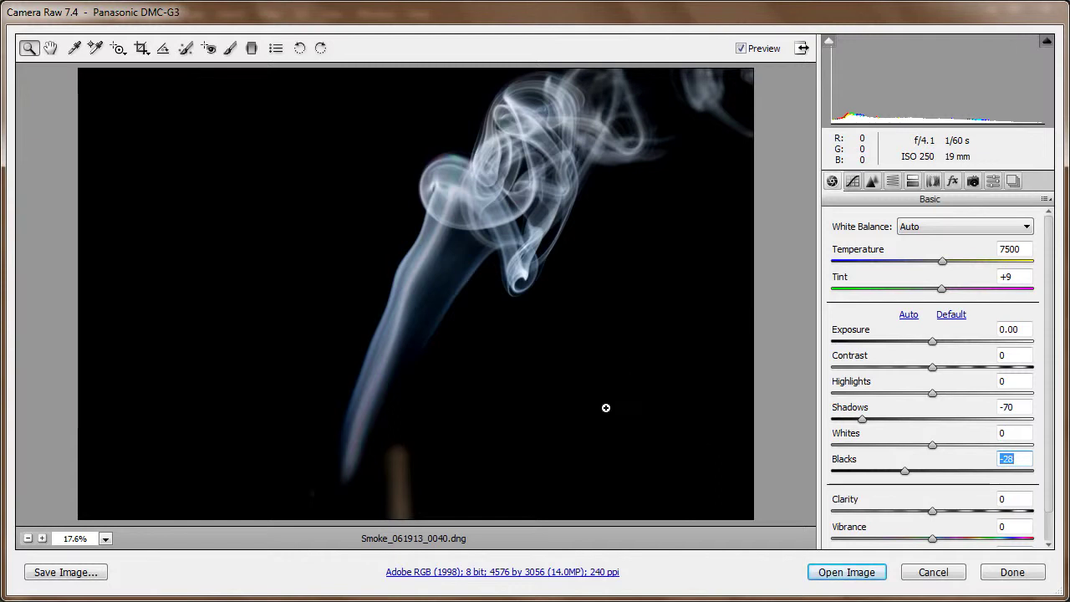
# Step: Raise Highlights to +20 and Whites to +24
pyautogui.click(933, 393)
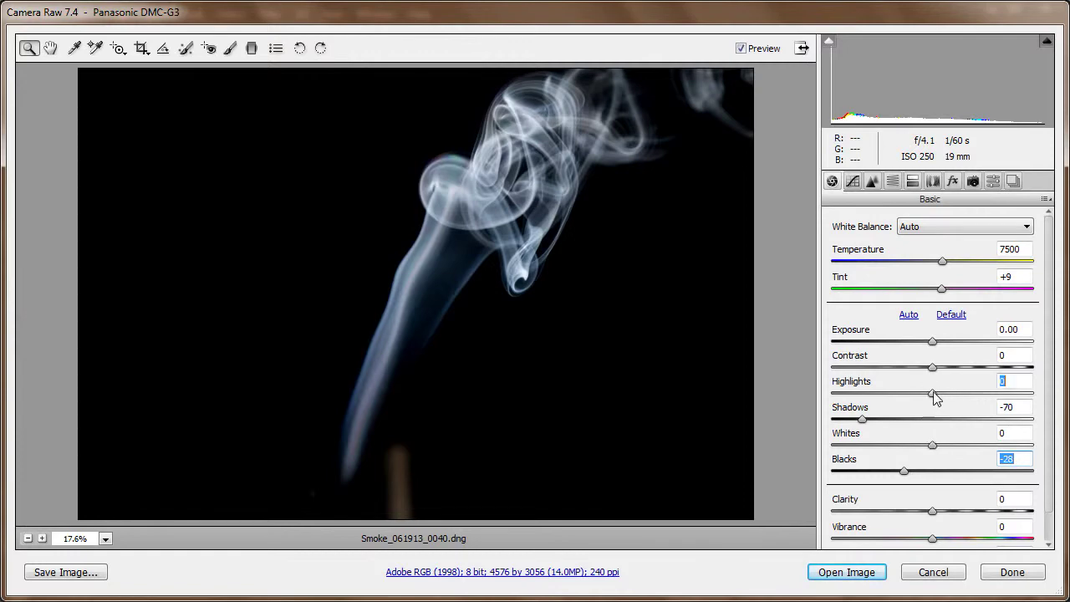
pyautogui.moveTo(934, 392); pyautogui.dragTo(955, 394)
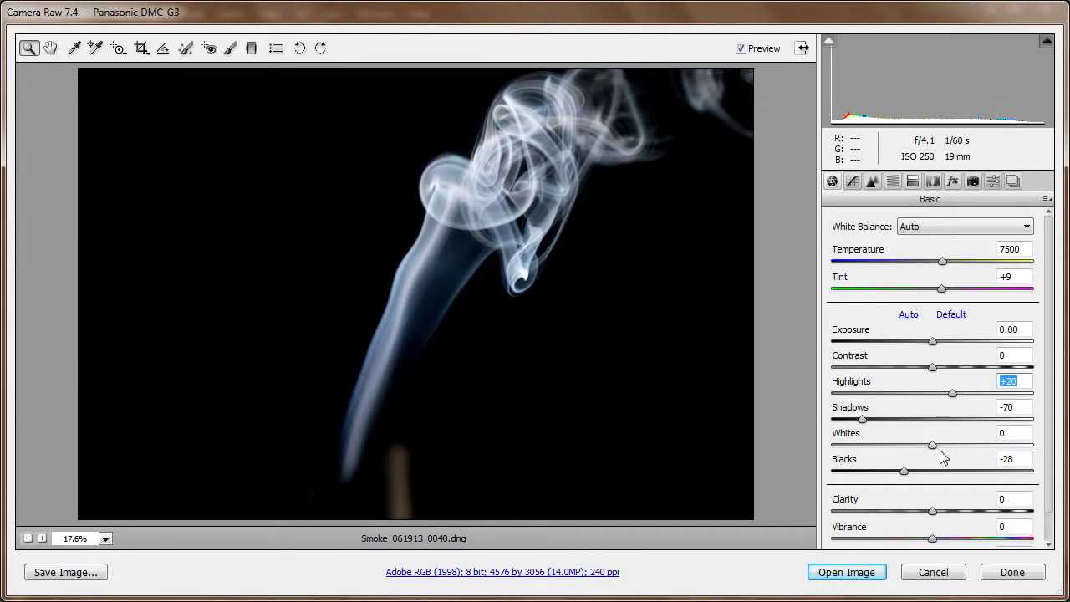
pyautogui.moveTo(934, 445); pyautogui.dragTo(955, 444)
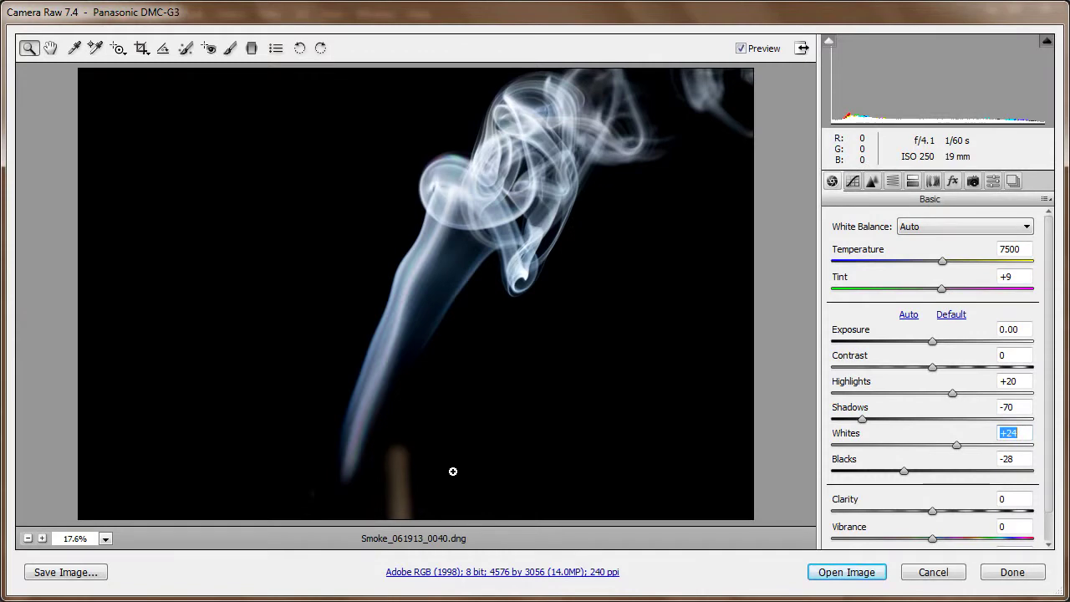
# Step: Heal a speck near the bottom edge and the incense stick with Spot Removal
pyautogui.click(185, 48)
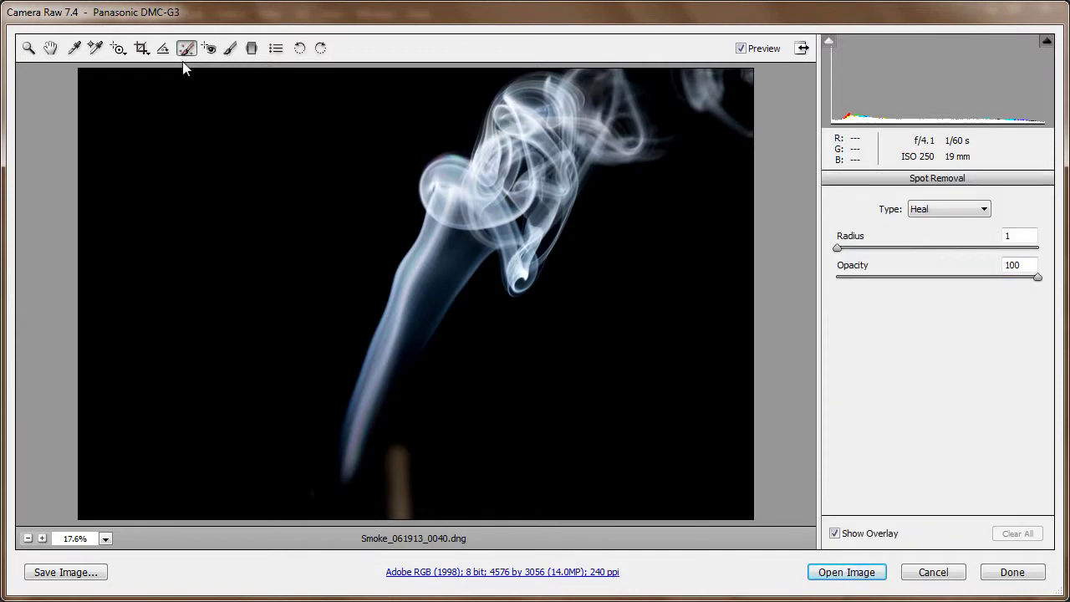
pyautogui.moveTo(459, 421)
pyautogui.mouseDown()
pyautogui.moveTo(495, 461)
pyautogui.moveTo(437, 491)
pyautogui.mouseUp()
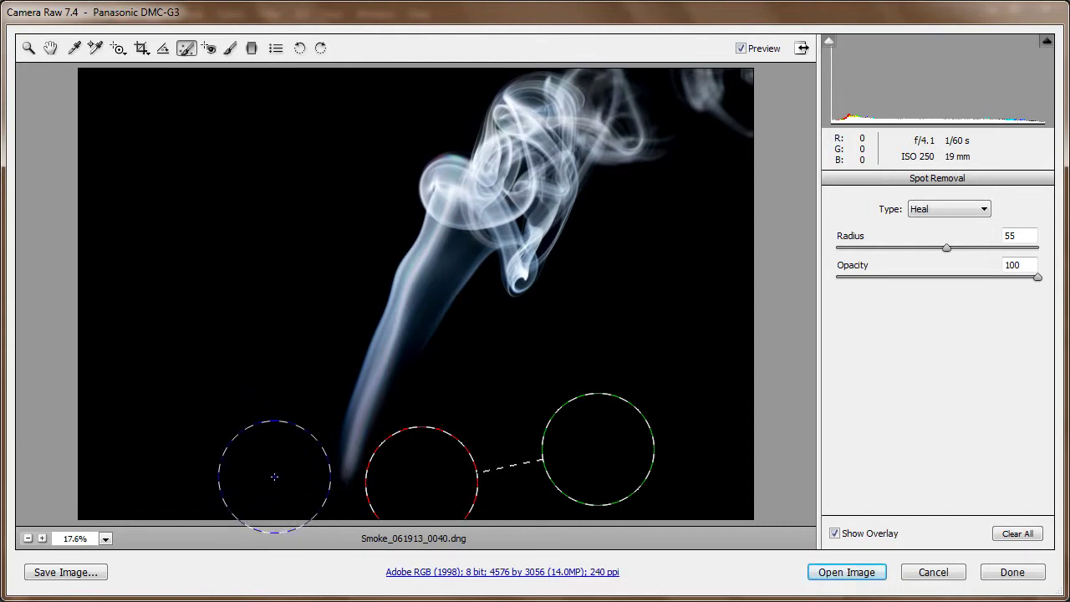
pyautogui.moveTo(254, 463); pyautogui.dragTo(305, 498)
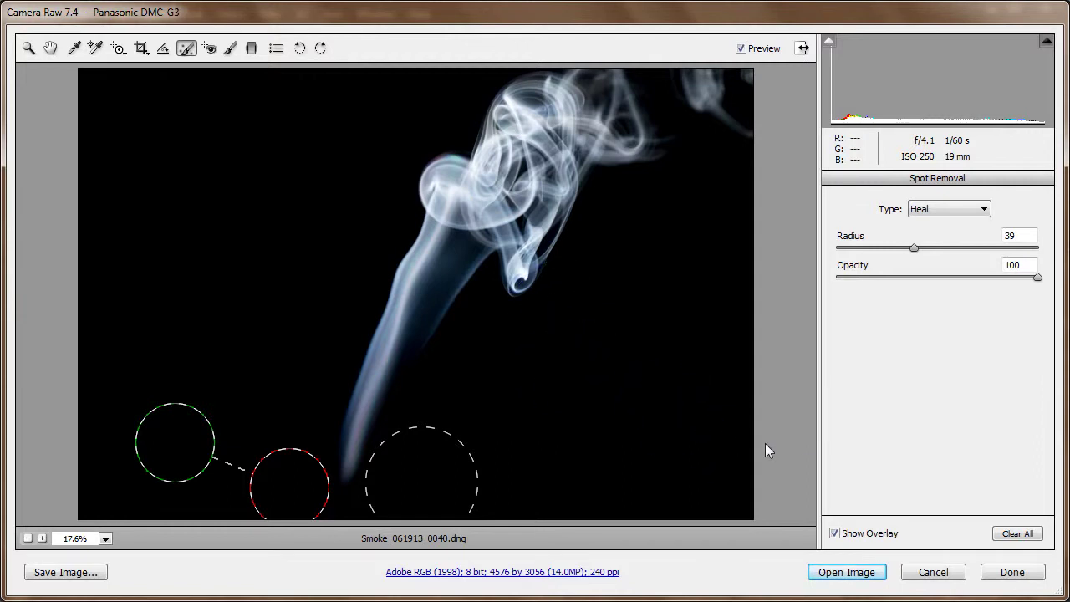
# Step: Open Smoke_061913_0040.dng in Photoshop and collapse the Mini Bridge panel
pyautogui.click(845, 574)
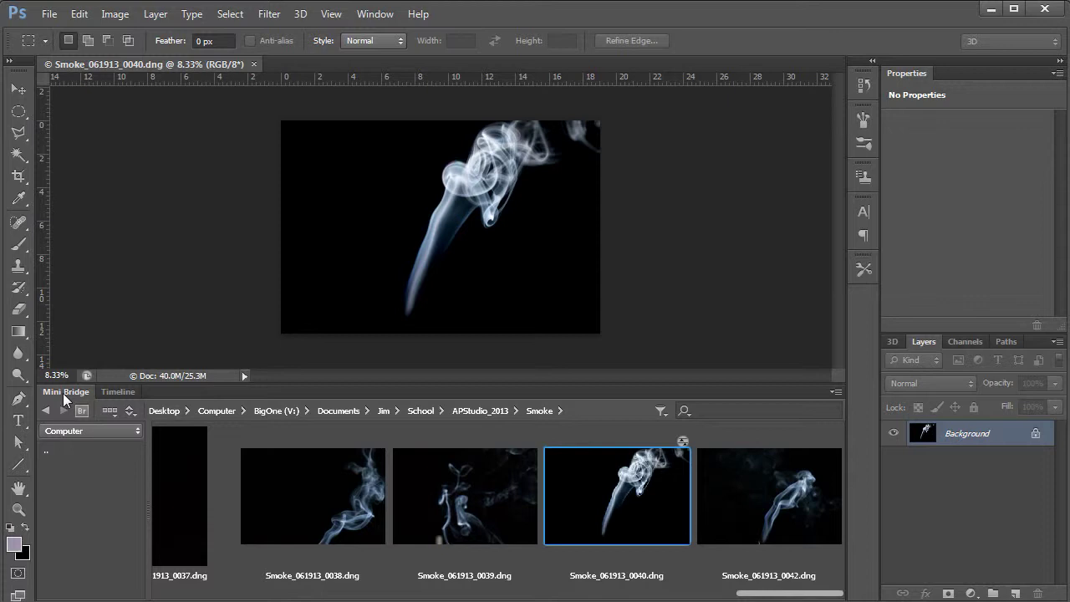
pyautogui.doubleClick(63, 393)
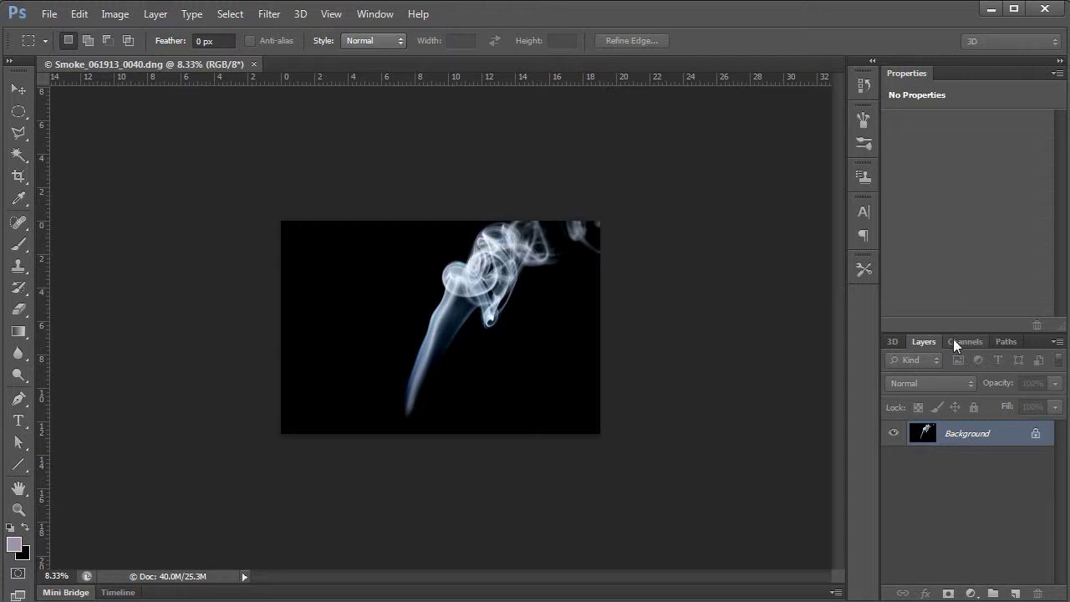
pyautogui.click(18, 159)
pyautogui.click(64, 154)
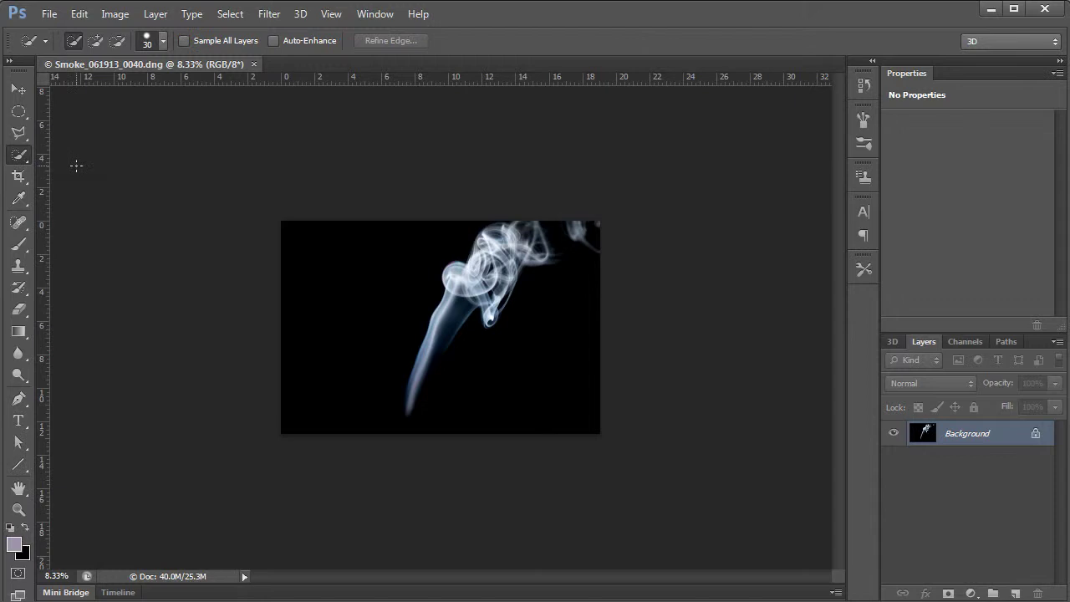
pyautogui.moveTo(489, 278)
pyautogui.mouseDown()
pyautogui.moveTo(468, 276)
pyautogui.moveTo(481, 268)
pyautogui.mouseUp()
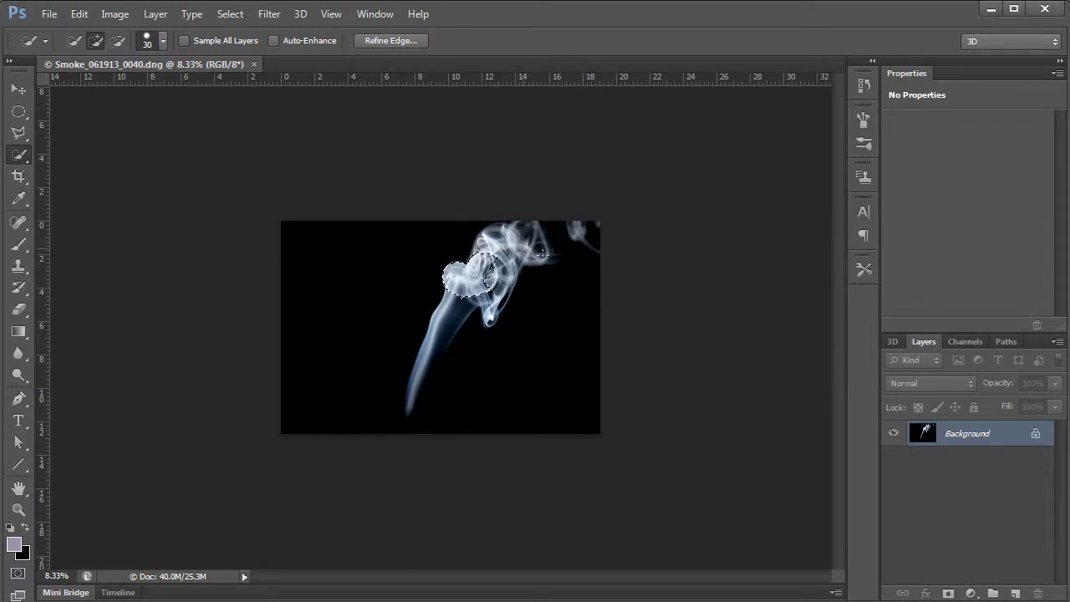
pyautogui.click(229, 15)
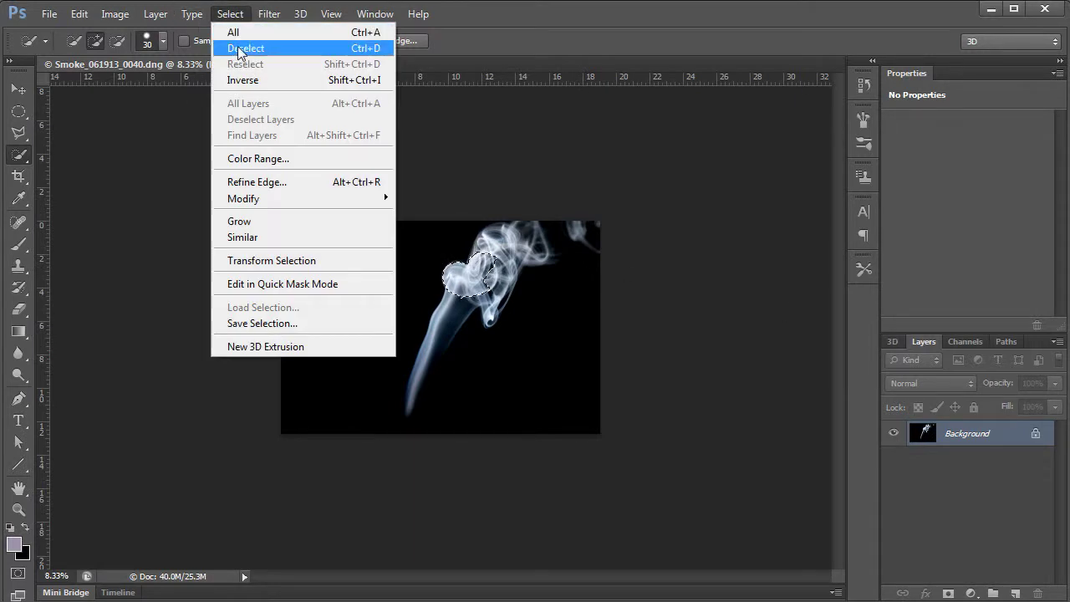
pyautogui.click(243, 48)
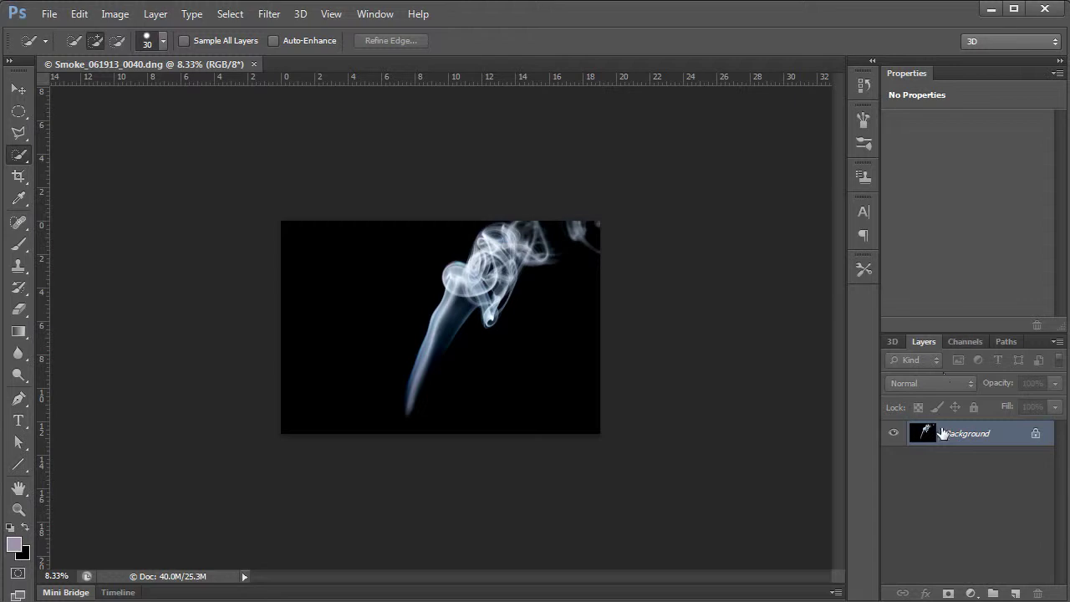
# Step: Duplicate the Background layer, then view the Red channel alone zoomed in on the smoke
pyautogui.moveTo(947, 434); pyautogui.dragTo(1015, 592)
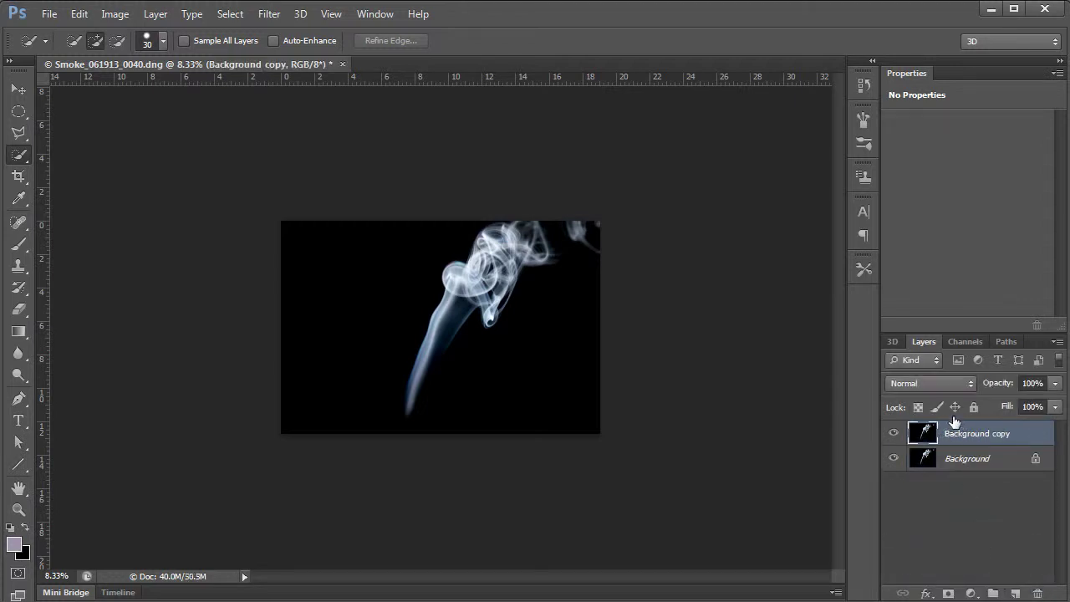
pyautogui.click(962, 341)
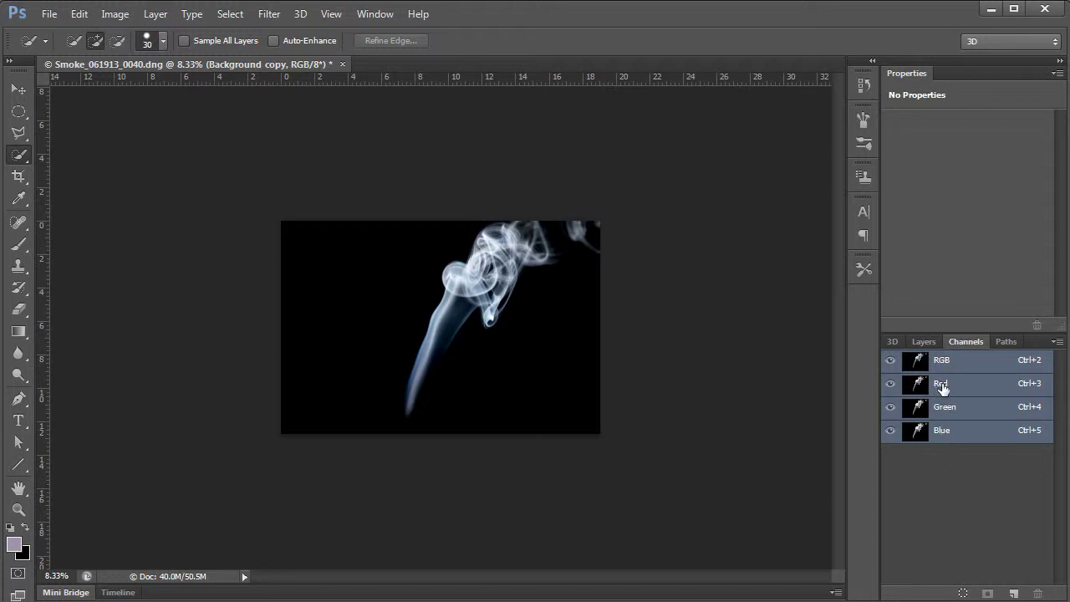
pyautogui.click(944, 385)
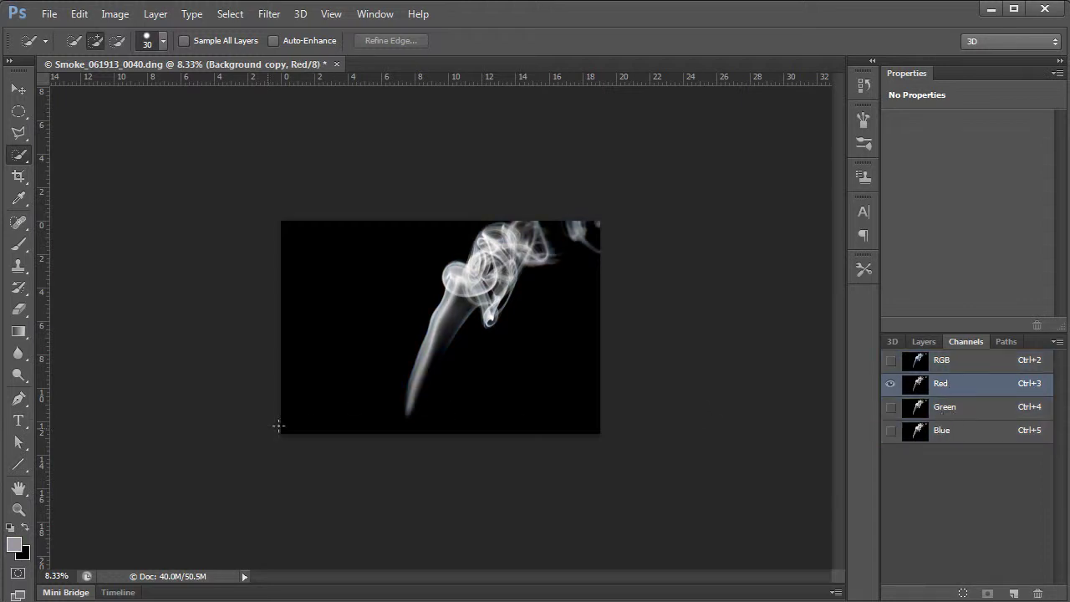
pyautogui.click(25, 508)
pyautogui.click(468, 345)
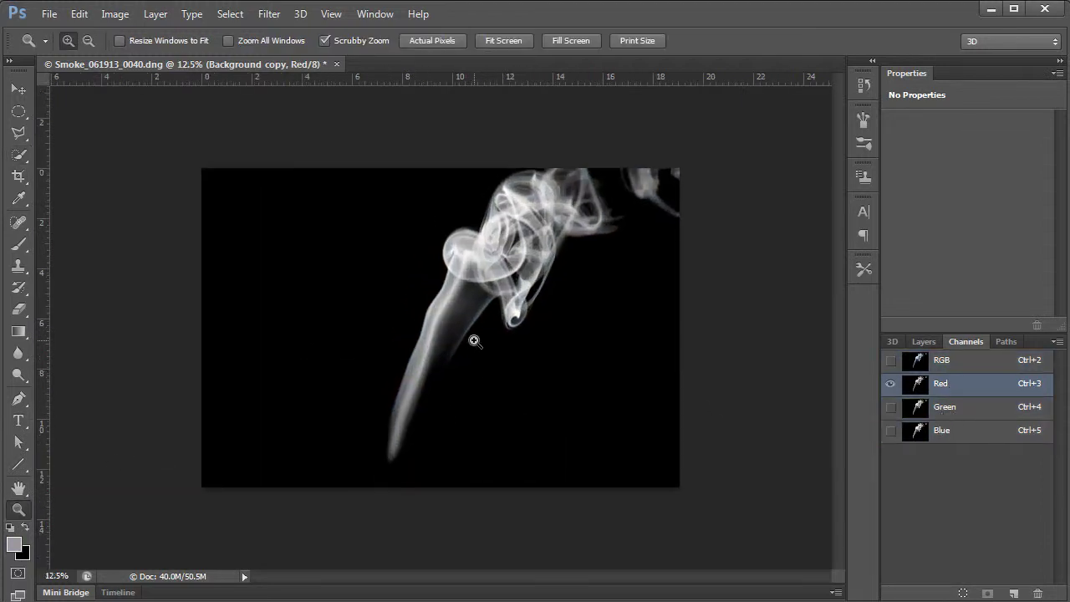
pyautogui.click(495, 330)
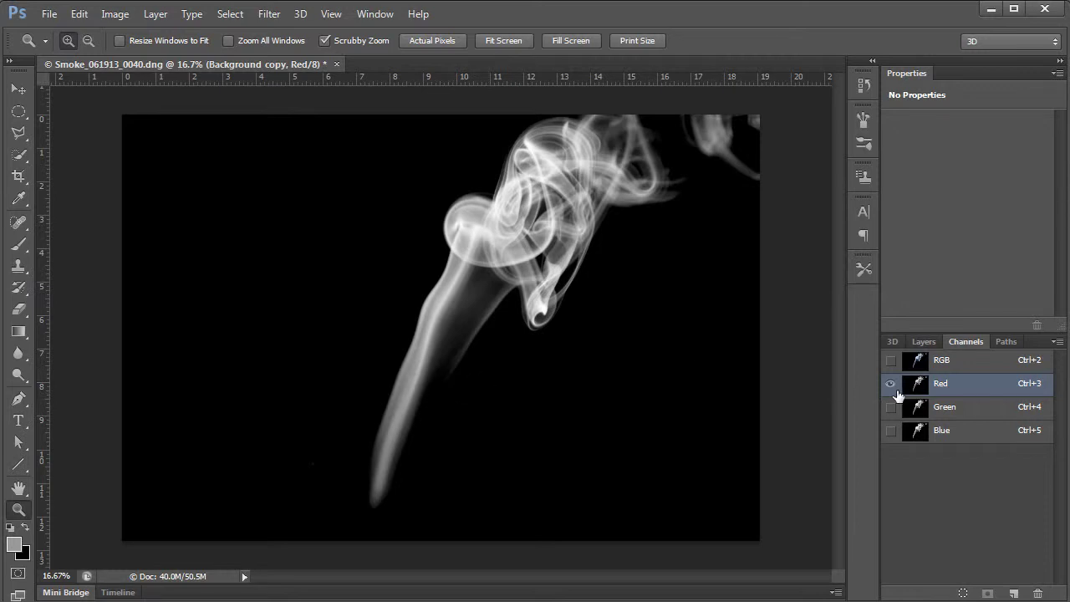
# Step: Compare the Green and Blue channels, then duplicate the Red channel as Red copy
pyautogui.click(947, 408)
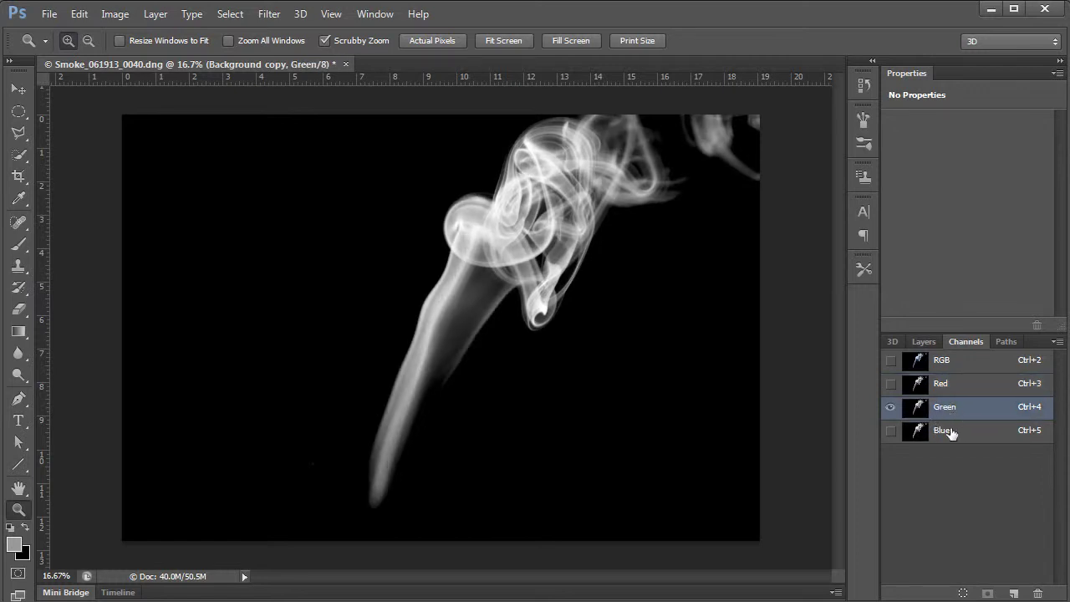
pyautogui.click(943, 435)
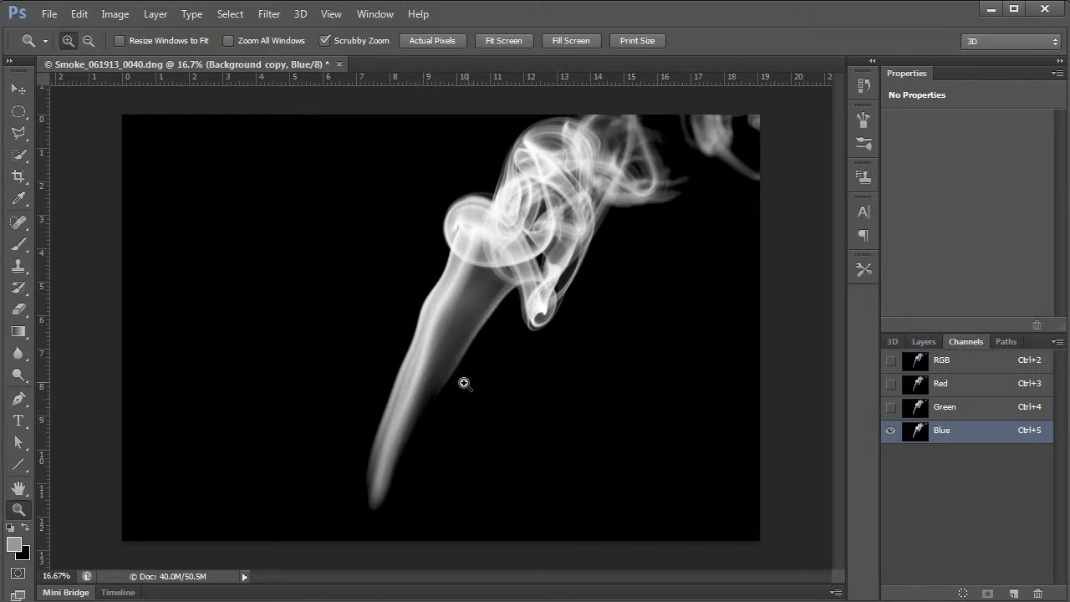
pyautogui.click(953, 411)
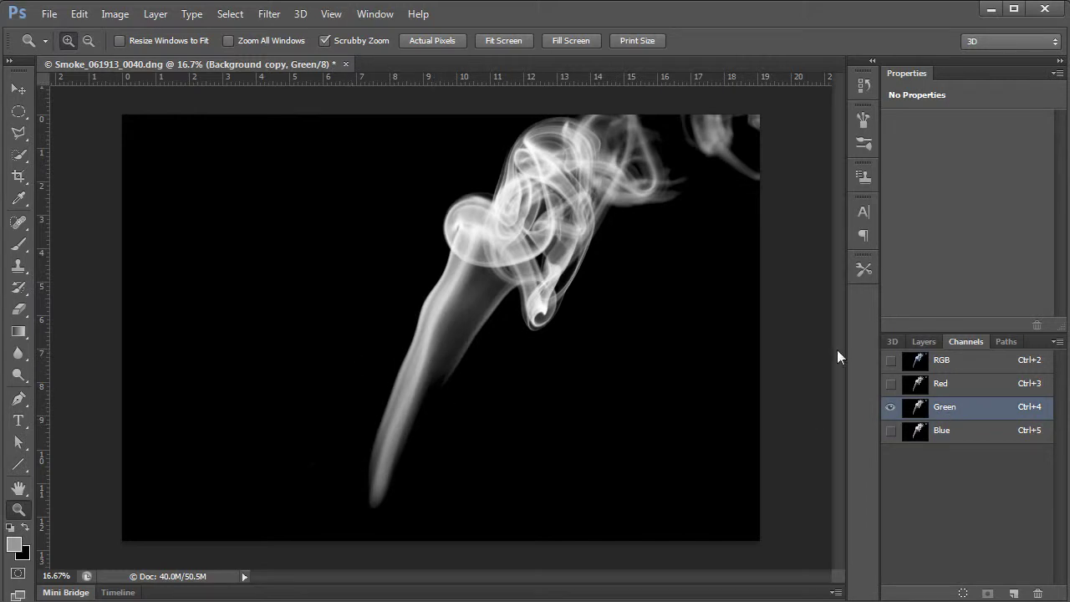
pyautogui.click(956, 384)
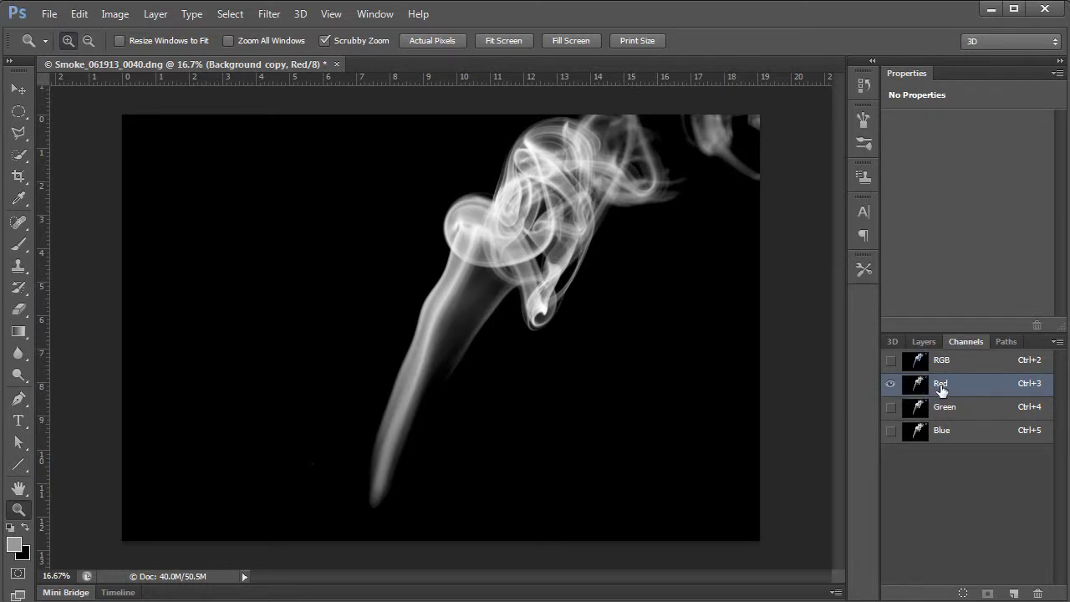
pyautogui.moveTo(950, 383); pyautogui.dragTo(1013, 593)
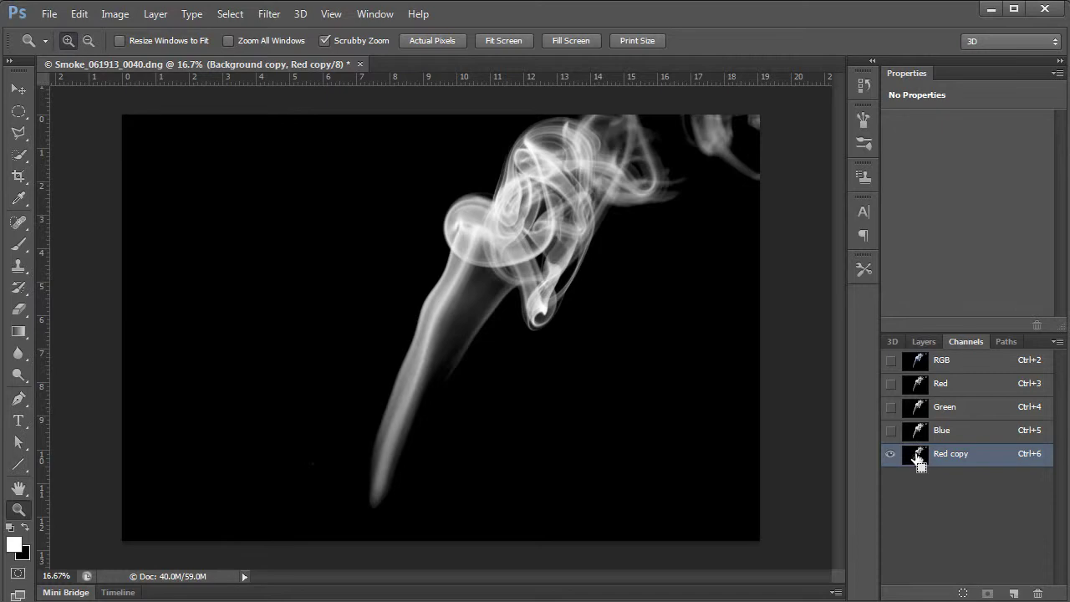
# Step: Ctrl-click the Red copy channel thumbnail to load its bright areas as a selection
pyautogui.keyDown('ctrl'); pyautogui.click(915, 462); pyautogui.keyUp('ctrl')
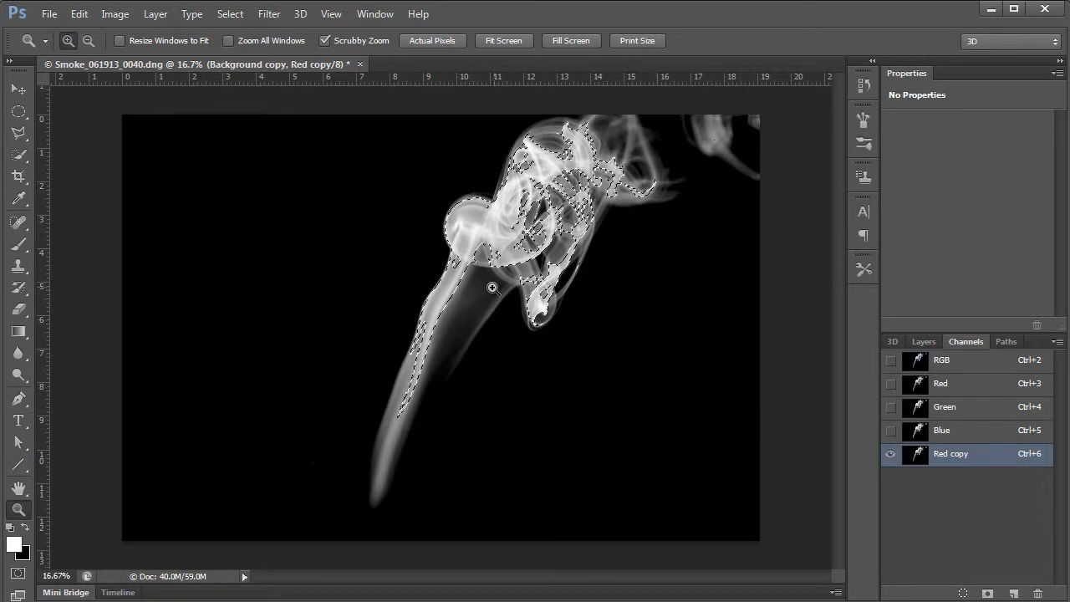
# Step: Return to the RGB composite and add a layer mask to Background copy
pyautogui.click(941, 365)
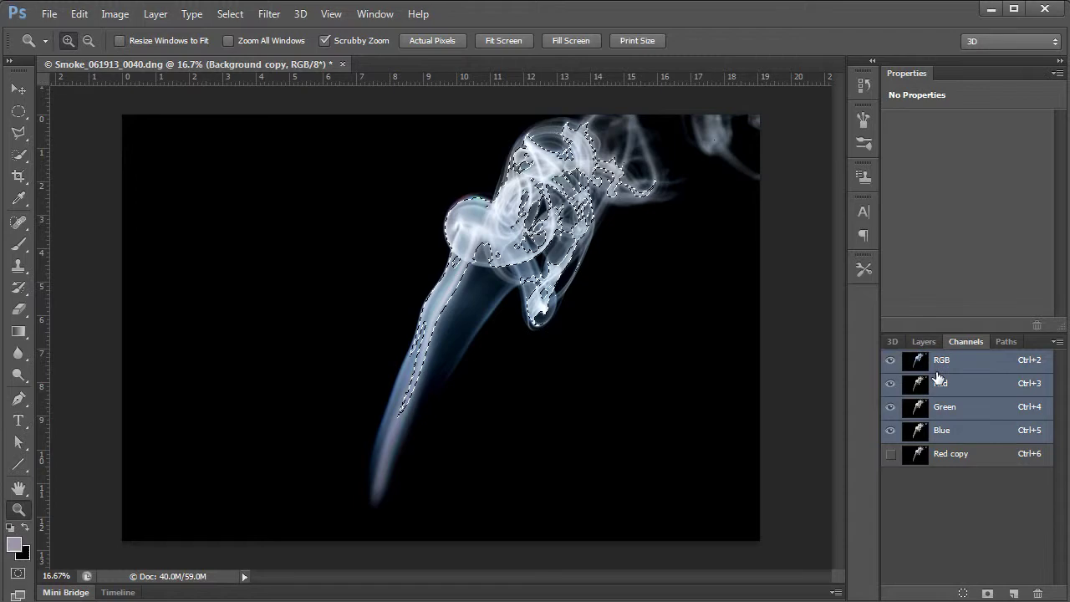
pyautogui.click(922, 342)
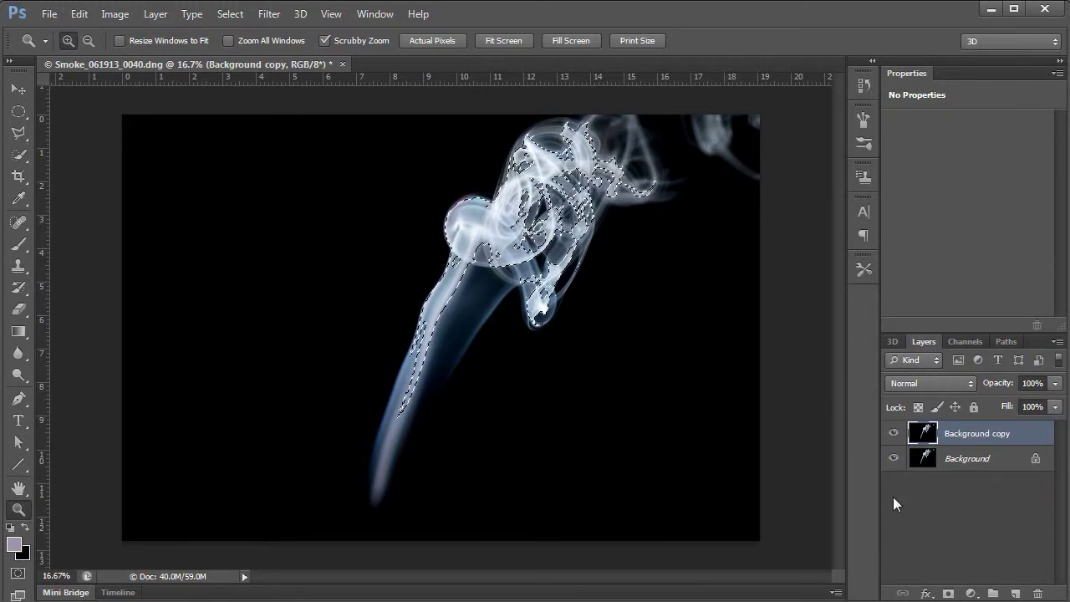
pyautogui.click(947, 594)
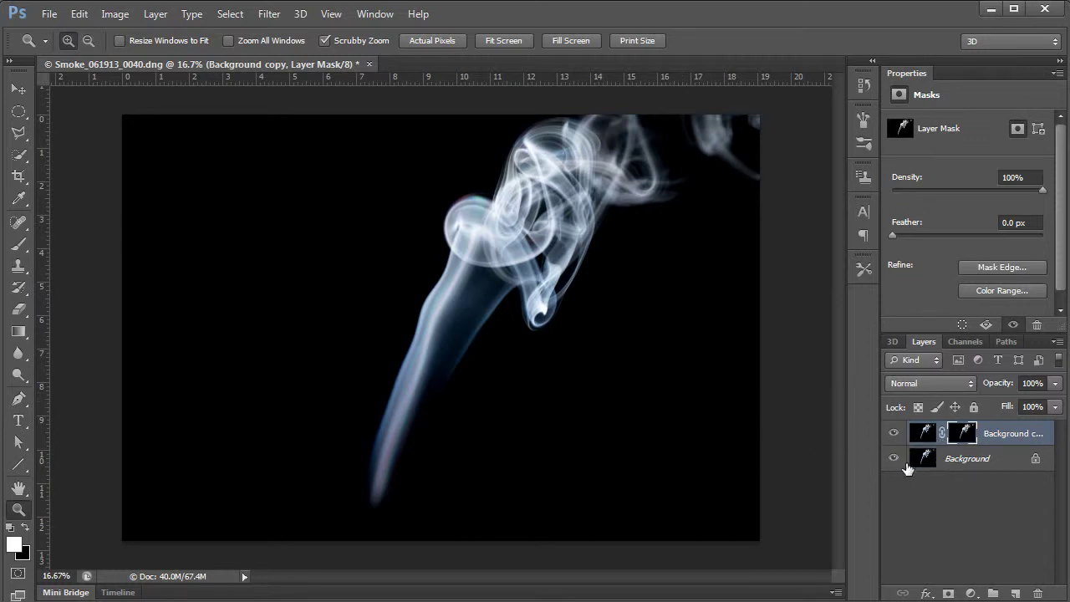
# Step: Toggle the Background layer to check transparency, then view the layer mask in the canvas
pyautogui.click(893, 459)
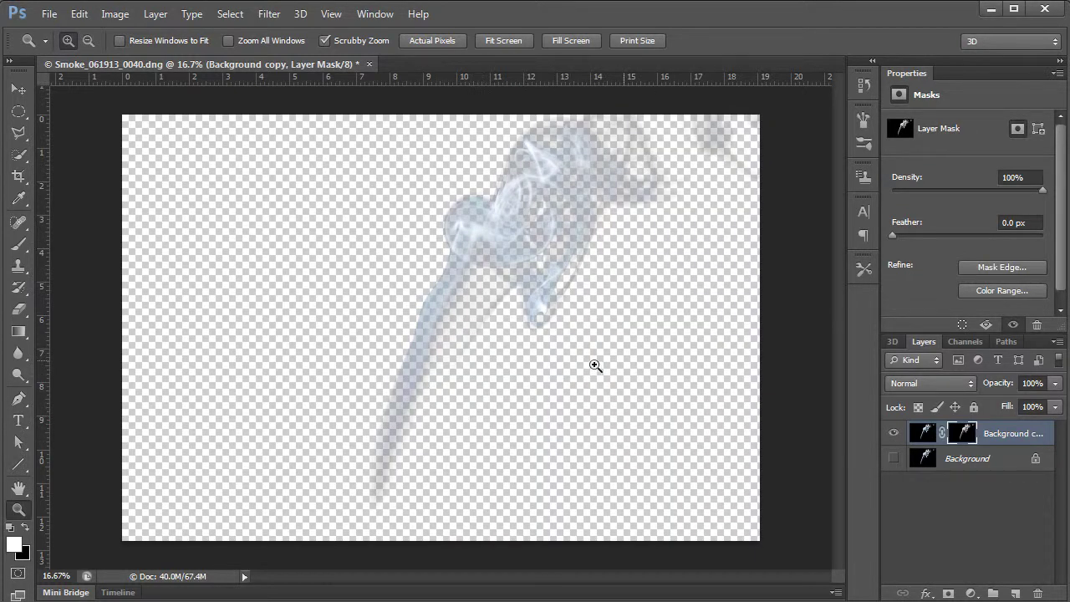
pyautogui.click(894, 459)
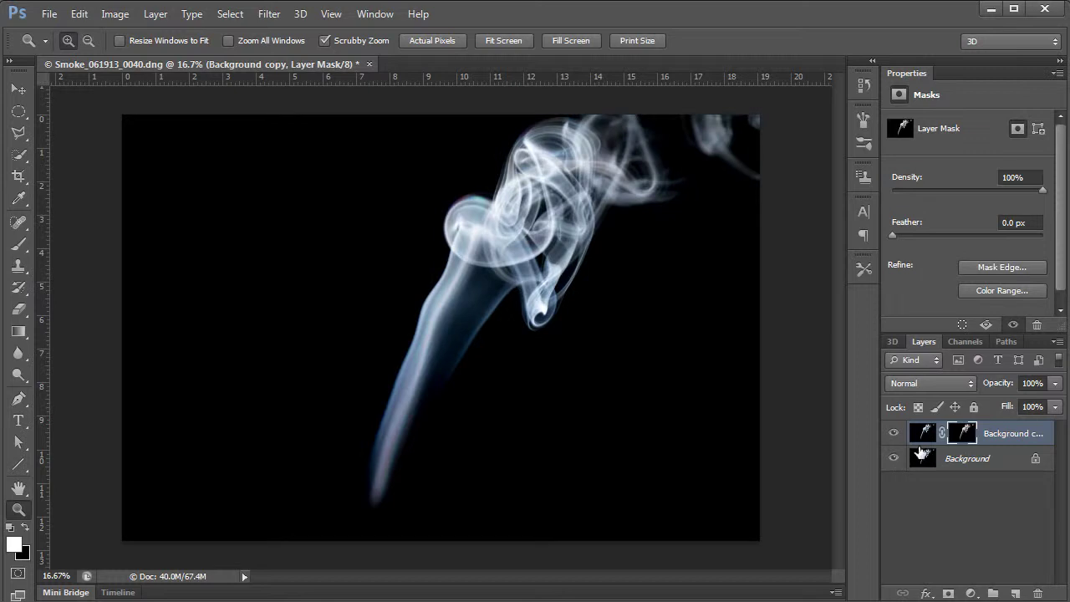
pyautogui.keyDown('alt'); pyautogui.click(961, 436); pyautogui.keyUp('alt')
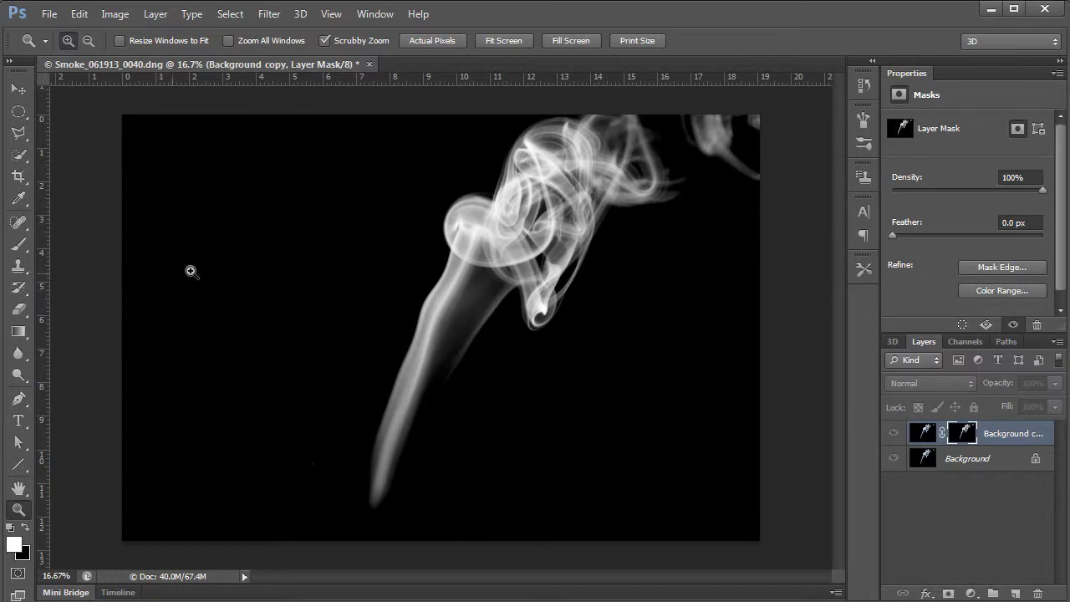
# Step: Set up a soft round Brush enlarged to 1289 px
pyautogui.click(19, 244)
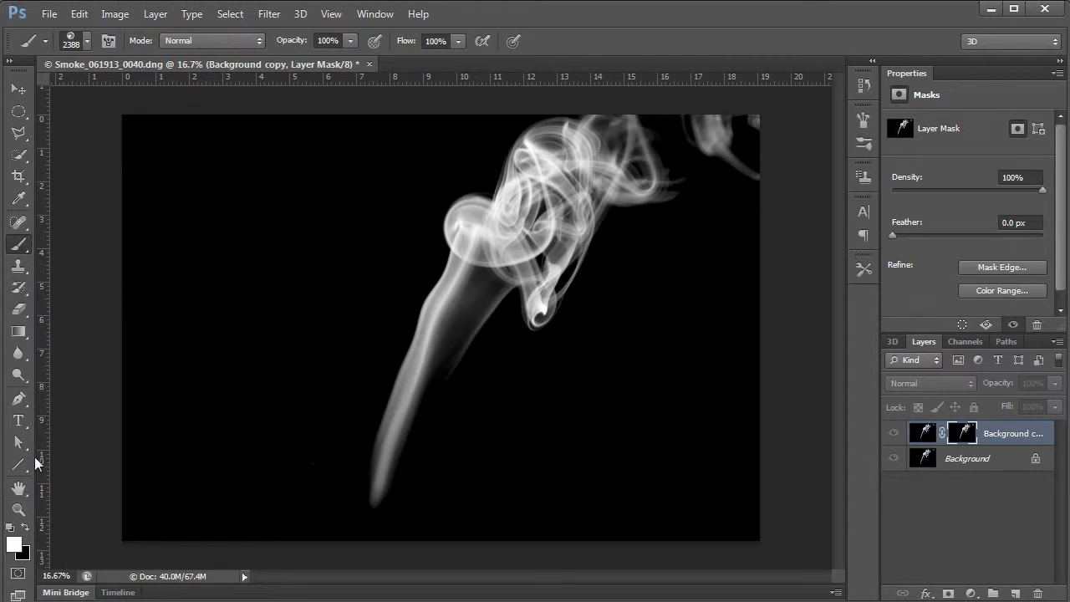
pyautogui.click(85, 42)
pyautogui.moveTo(191, 179)
pyautogui.mouseDown()
pyautogui.moveTo(190, 231)
pyautogui.moveTo(195, 160)
pyautogui.moveTo(191, 214)
pyautogui.moveTo(181, 163)
pyautogui.mouseUp()
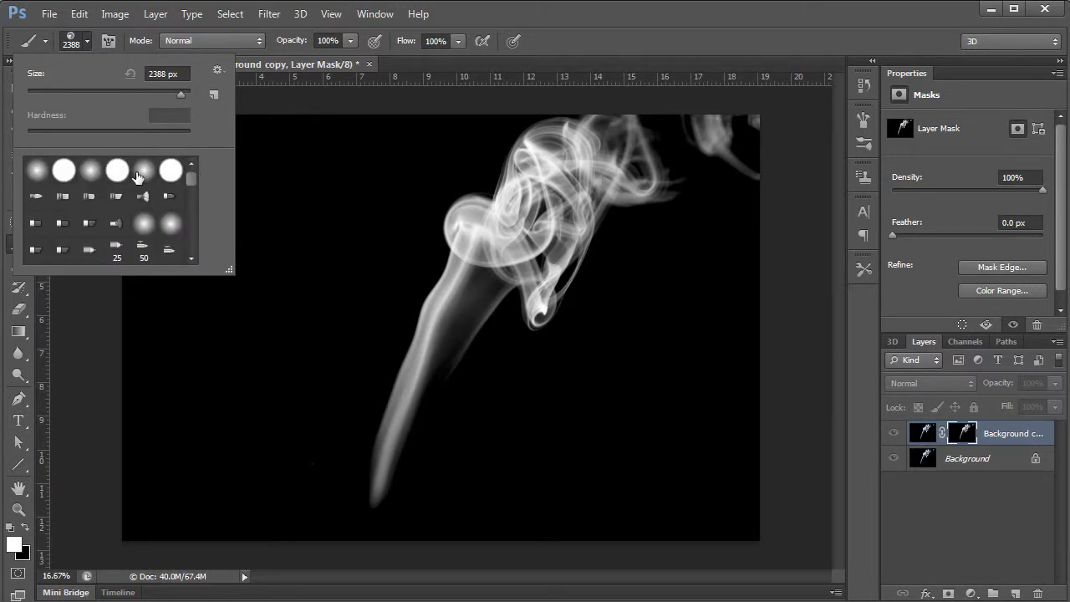
pyautogui.click(144, 173)
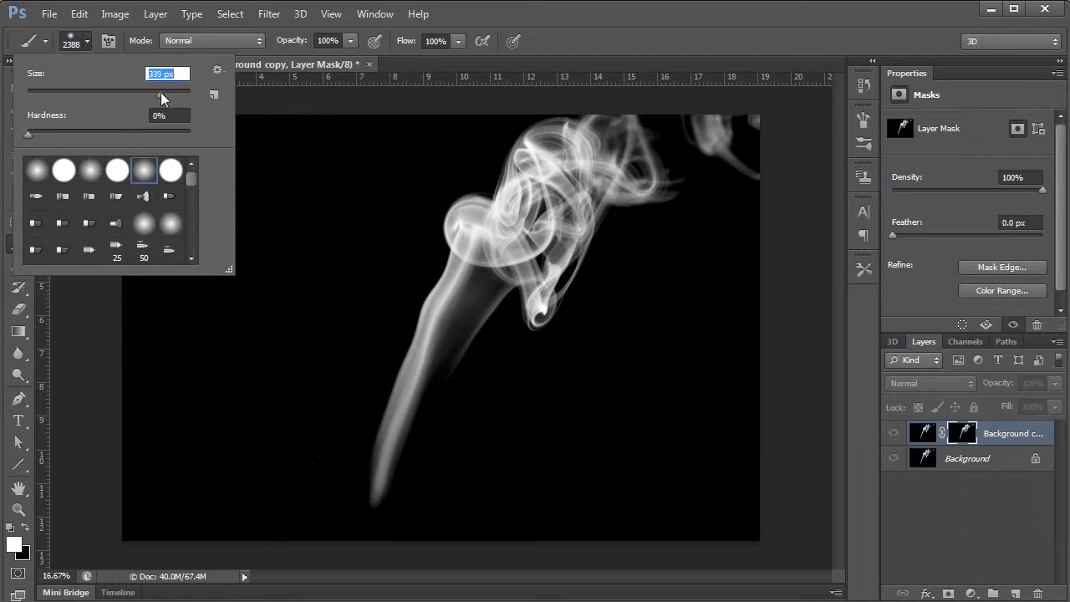
pyautogui.moveTo(161, 93); pyautogui.dragTo(173, 95)
pyautogui.moveTo(172, 97); pyautogui.dragTo(175, 95)
# Step: At 28% opacity, paint black on the mask over the upper-right smoke
pyautogui.click(351, 39)
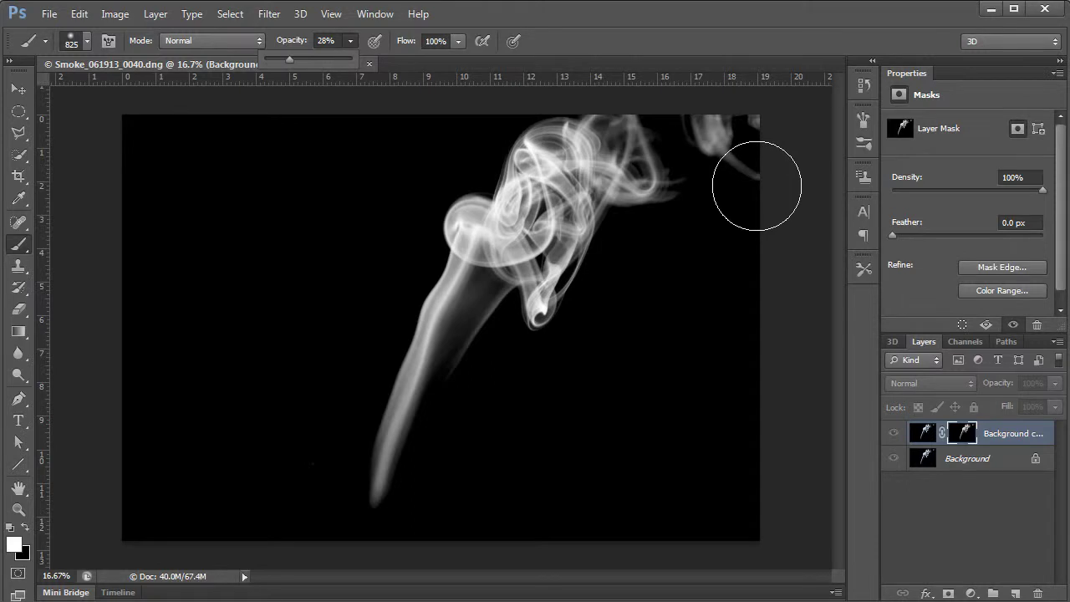
pyautogui.moveTo(768, 185); pyautogui.dragTo(744, 130)
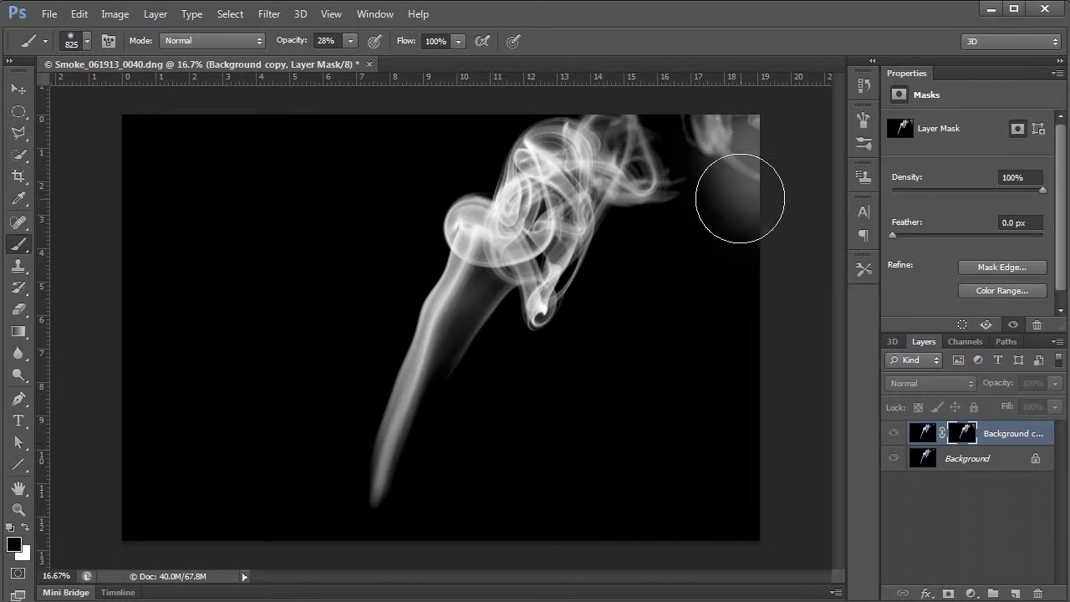
pyautogui.press('x')
pyautogui.moveTo(753, 215)
pyautogui.mouseDown()
pyautogui.moveTo(744, 138)
pyautogui.moveTo(766, 235)
pyautogui.moveTo(742, 146)
pyautogui.moveTo(765, 185)
pyautogui.moveTo(764, 202)
pyautogui.moveTo(742, 141)
pyautogui.moveTo(770, 221)
pyautogui.moveTo(741, 120)
pyautogui.moveTo(764, 223)
pyautogui.moveTo(720, 104)
pyautogui.moveTo(759, 201)
pyautogui.moveTo(723, 117)
pyautogui.moveTo(766, 171)
pyautogui.moveTo(747, 148)
pyautogui.moveTo(759, 184)
pyautogui.moveTo(746, 183)
pyautogui.moveTo(726, 123)
pyautogui.moveTo(761, 195)
pyautogui.moveTo(725, 105)
pyautogui.moveTo(759, 227)
pyautogui.moveTo(724, 125)
pyautogui.moveTo(749, 203)
pyautogui.moveTo(717, 132)
pyautogui.moveTo(739, 194)
pyautogui.mouseUp()
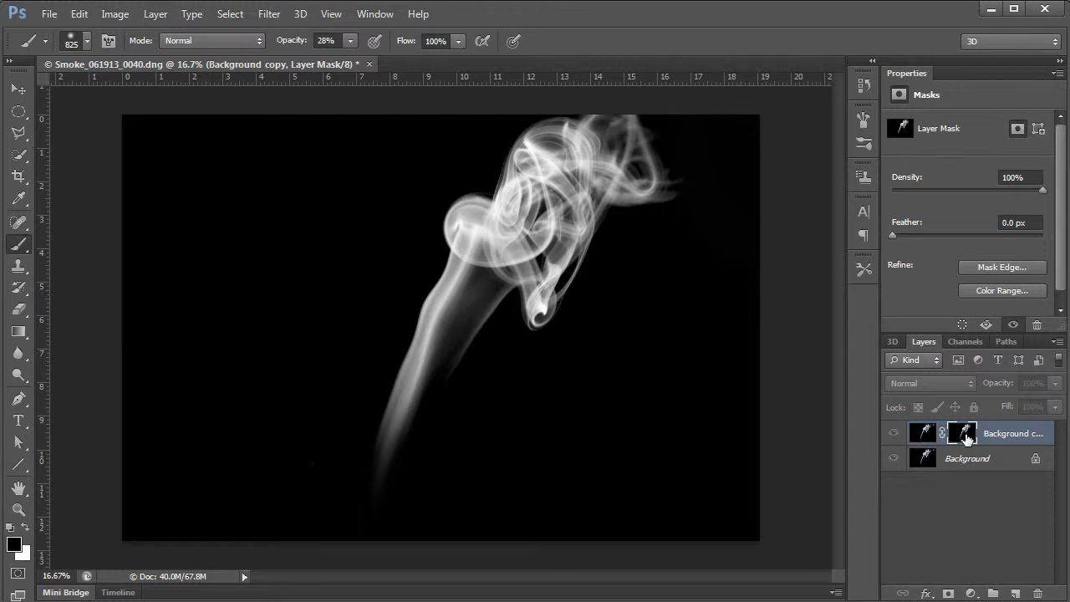
# Step: Target the layer image and add a Solid Color fill layer of deep purple #170c40
pyautogui.click(920, 435)
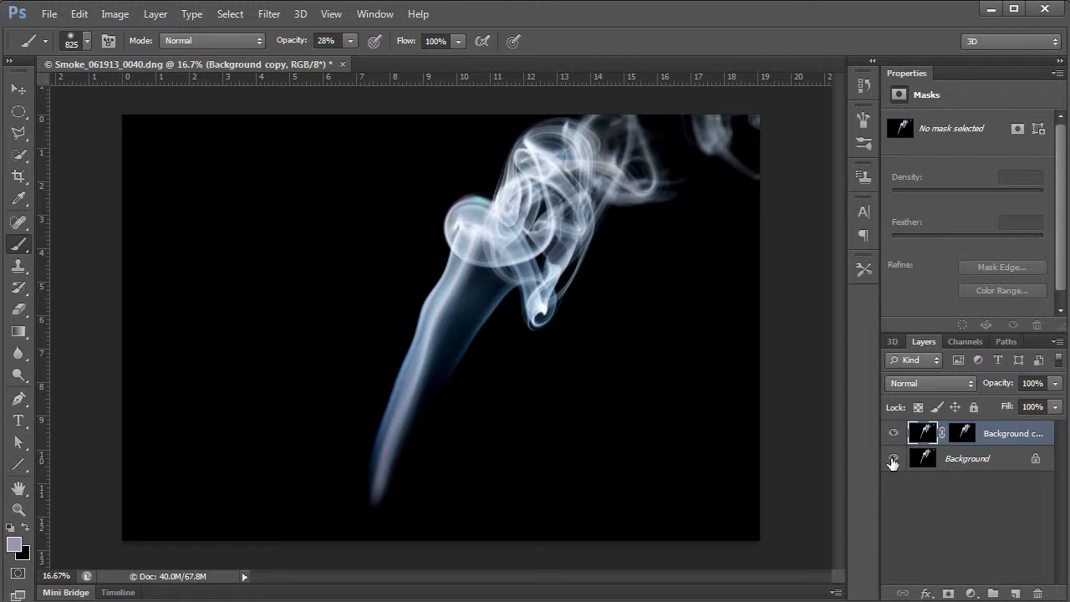
pyautogui.click(893, 459)
pyautogui.click(893, 459)
pyautogui.click(971, 594)
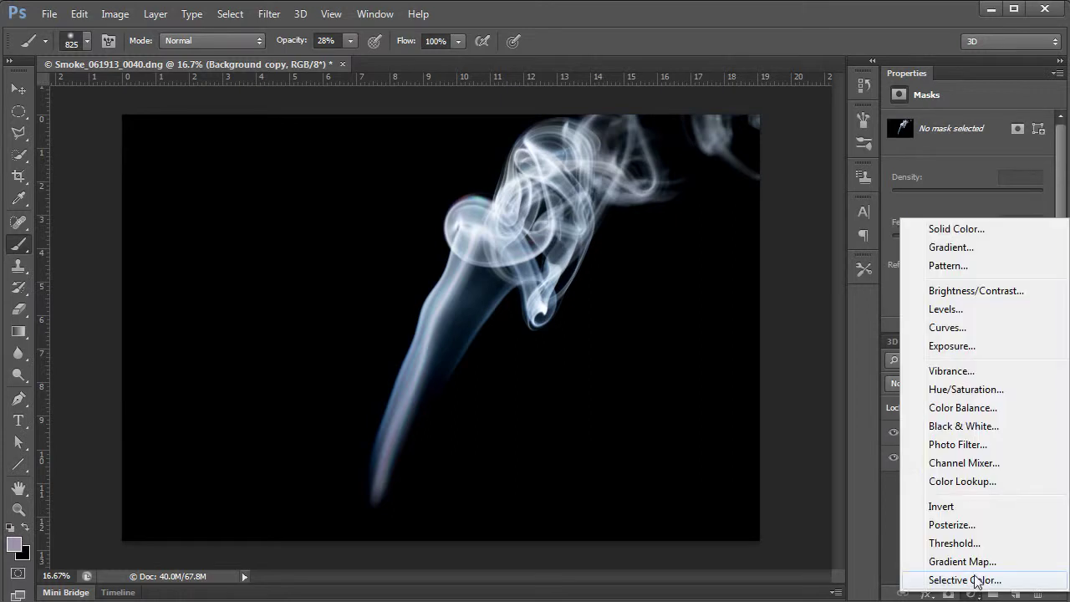
pyautogui.click(943, 230)
pyautogui.moveTo(689, 308)
pyautogui.mouseDown()
pyautogui.moveTo(748, 342)
pyautogui.moveTo(753, 375)
pyautogui.moveTo(742, 372)
pyautogui.mouseUp()
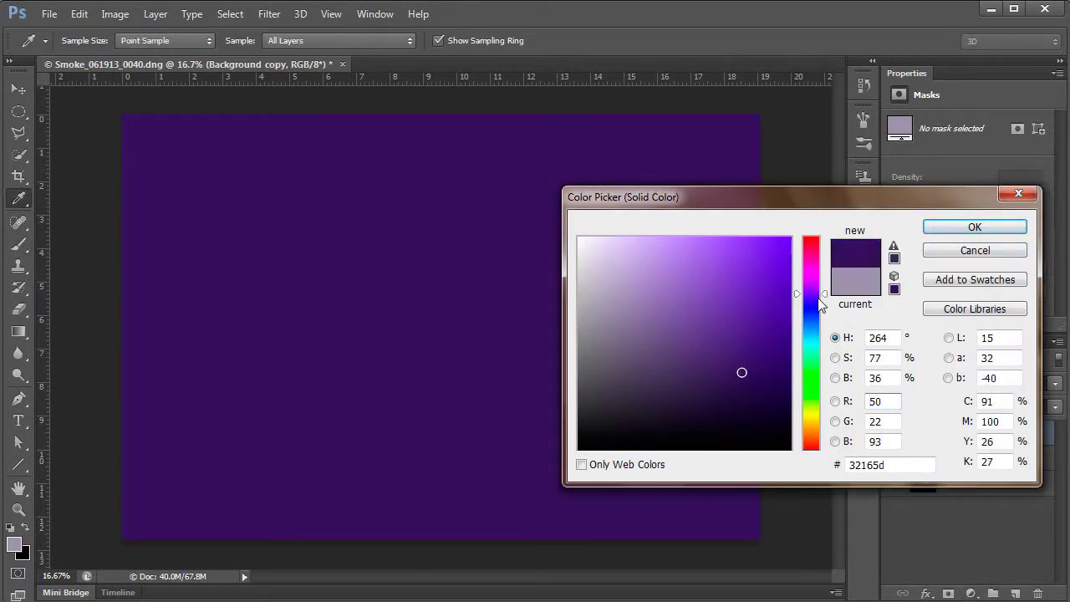
pyautogui.moveTo(820, 305); pyautogui.dragTo(820, 311)
pyautogui.moveTo(743, 373); pyautogui.dragTo(750, 395)
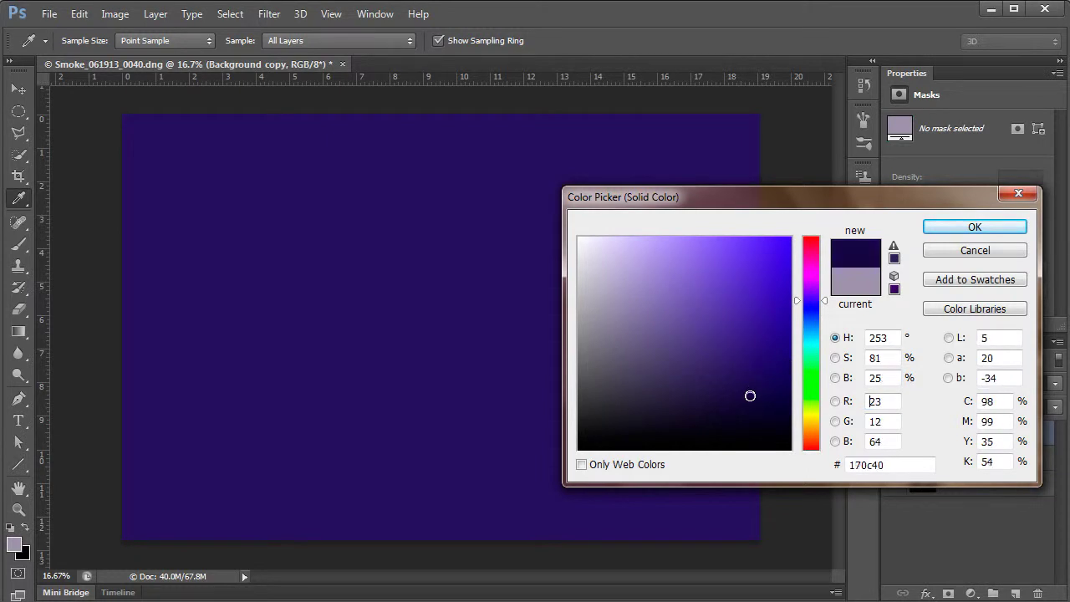
pyautogui.click(946, 227)
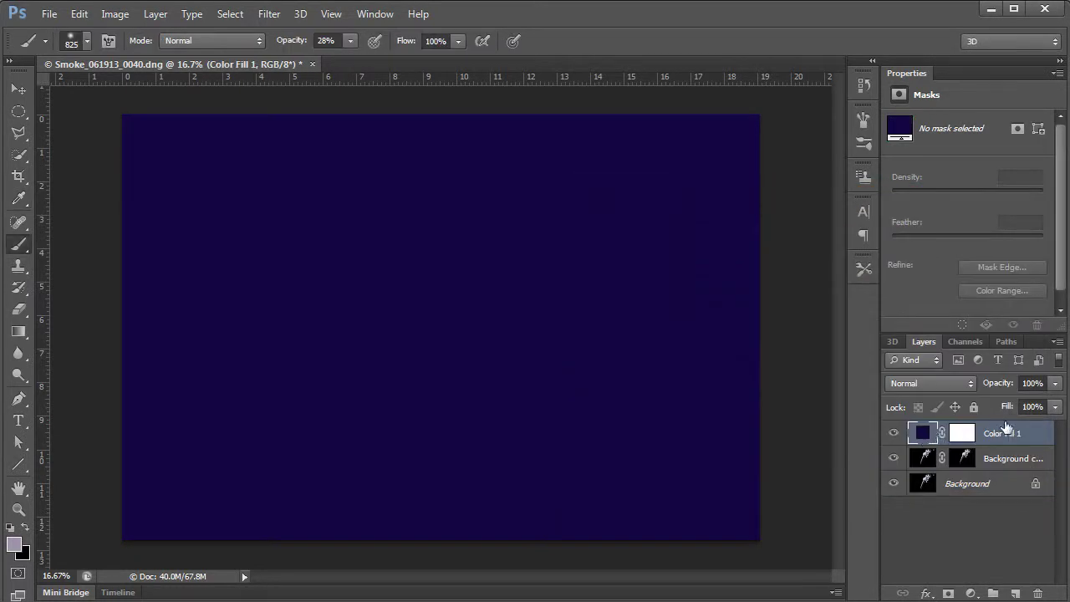
# Step: Move Color Fill 1 beneath Background copy and check the smoke over it
pyautogui.moveTo(1006, 428); pyautogui.dragTo(1005, 470)
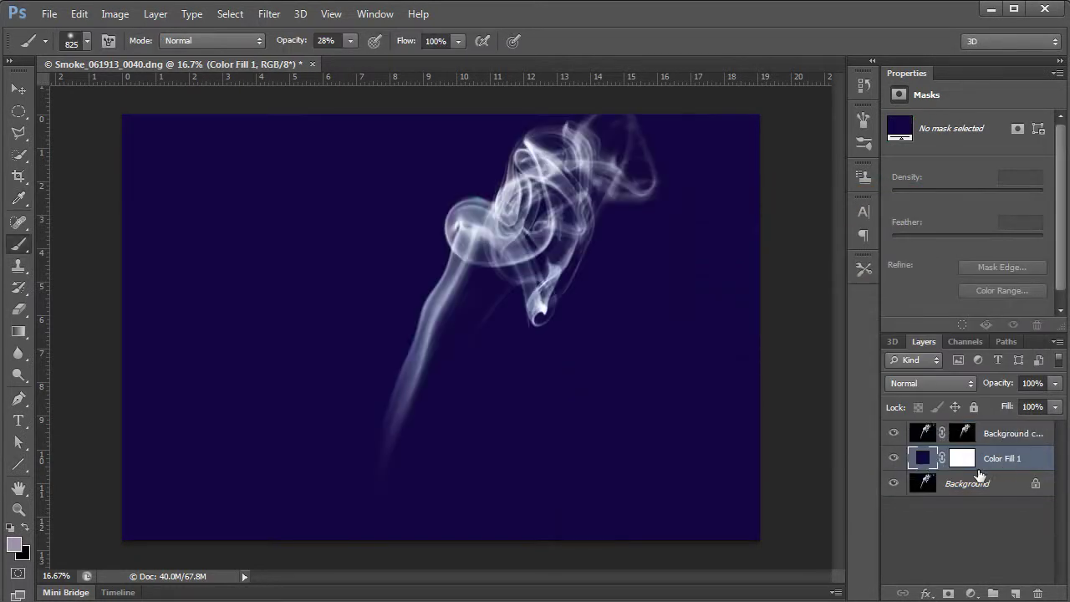
pyautogui.click(894, 434)
pyautogui.click(894, 433)
# Step: Unlock the Background as Layer 0 and duplicate it above Color Fill 1
pyautogui.doubleClick(961, 488)
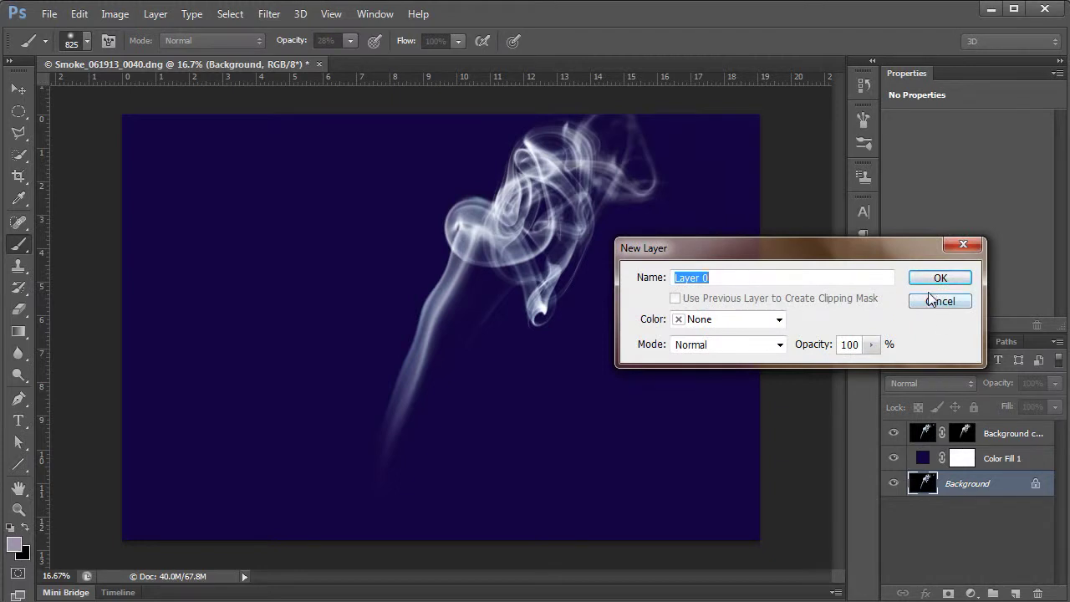
pyautogui.click(939, 281)
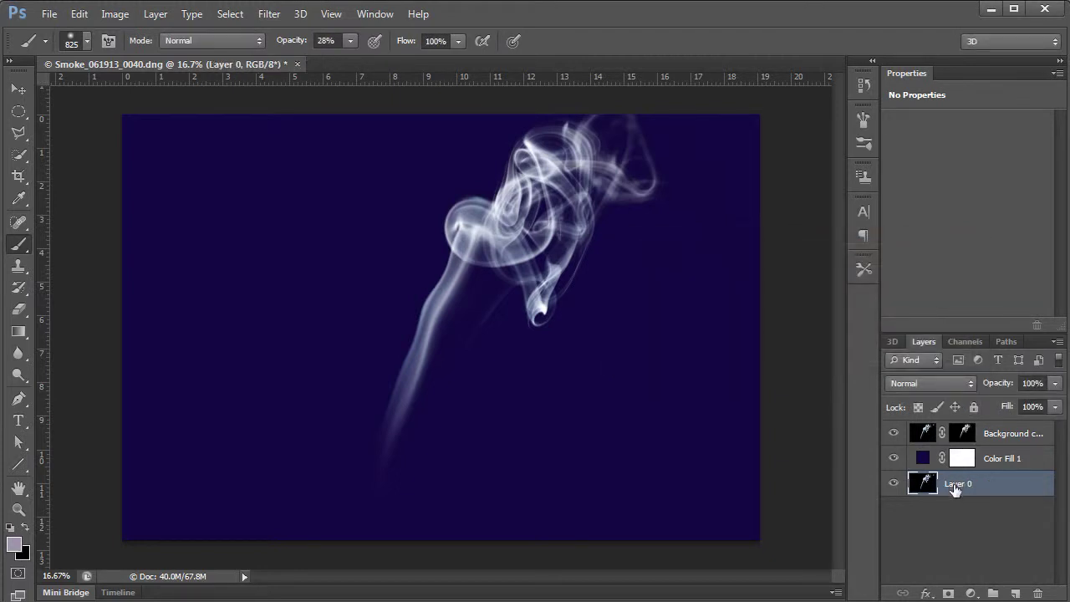
pyautogui.moveTo(950, 488); pyautogui.dragTo(959, 461)
pyautogui.click(894, 434)
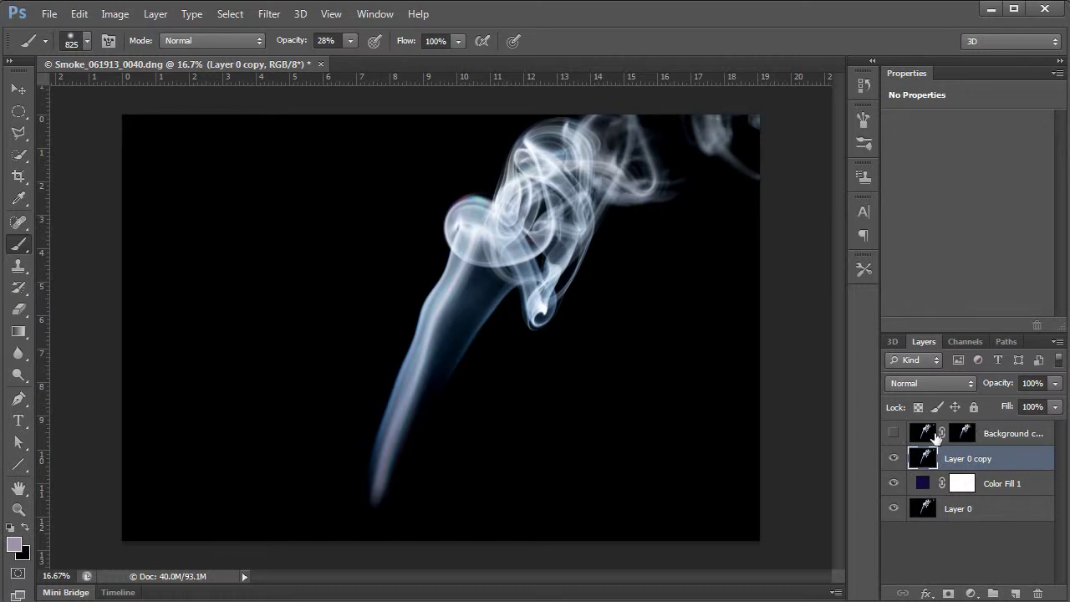
pyautogui.click(892, 460)
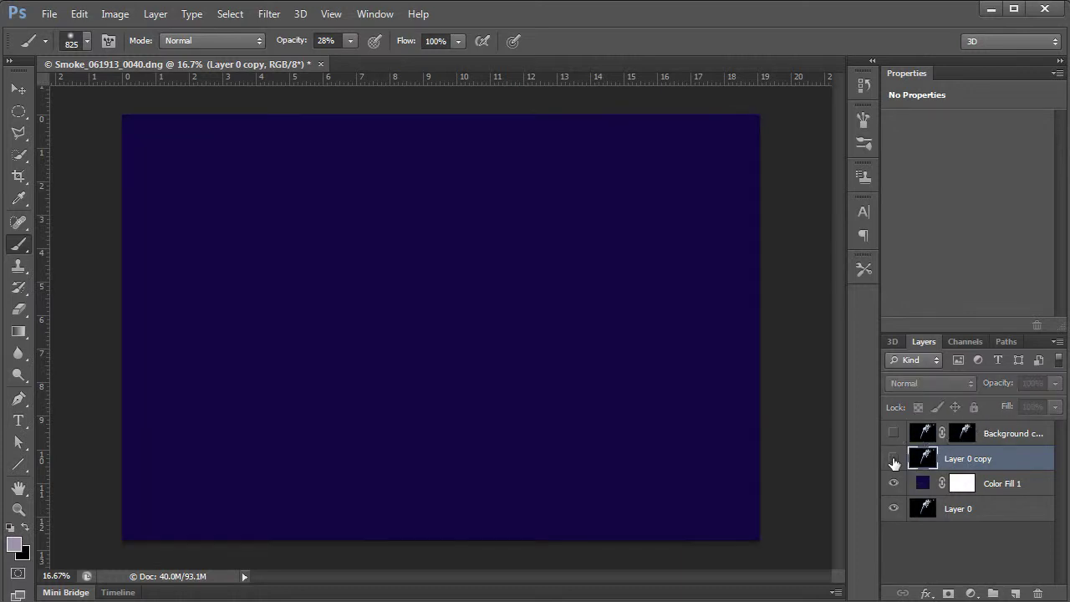
pyautogui.click(894, 461)
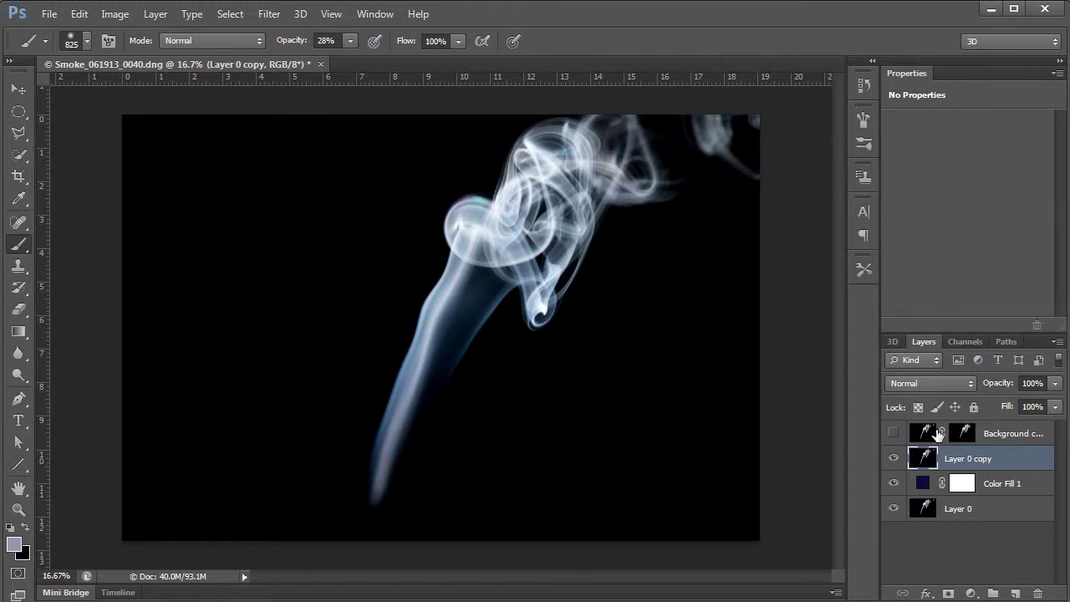
# Step: Set Layer 0 copy to Screen, hide it, and reselect the visible Background copy smoke layer
pyautogui.click(932, 383)
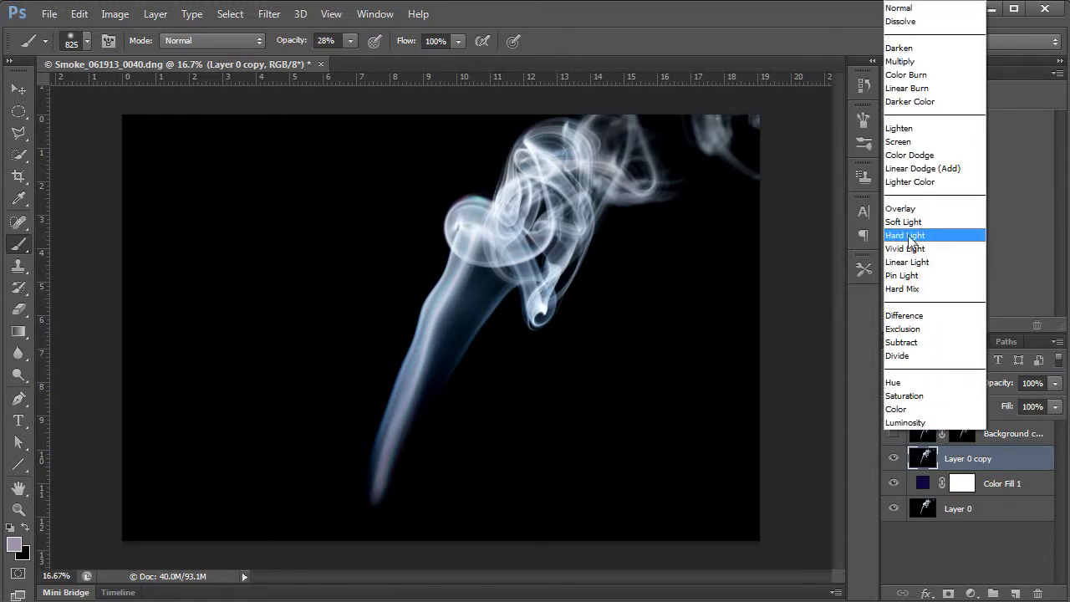
pyautogui.click(889, 144)
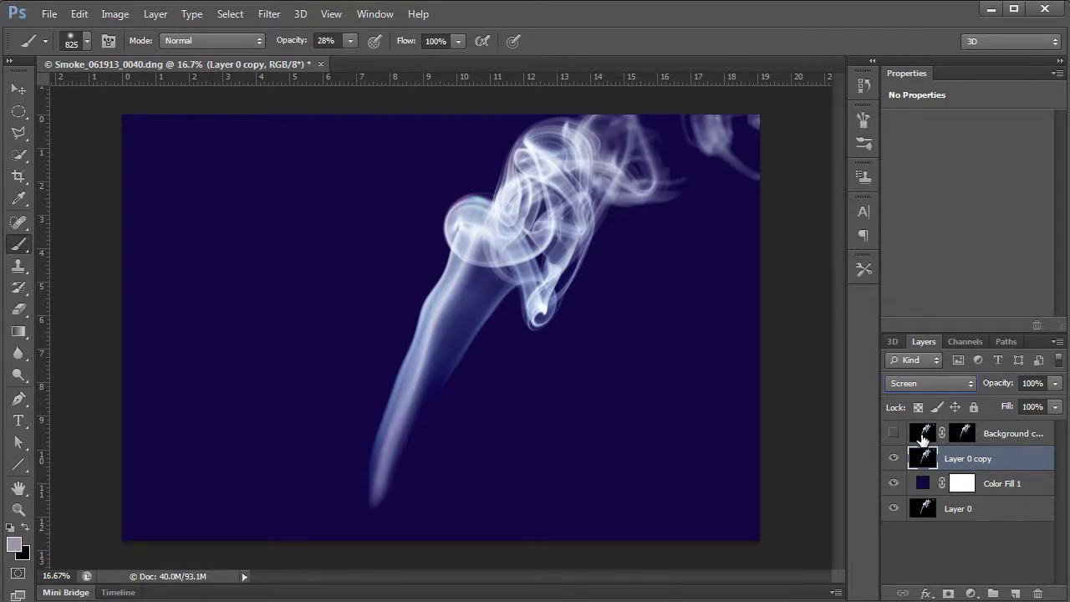
pyautogui.click(893, 458)
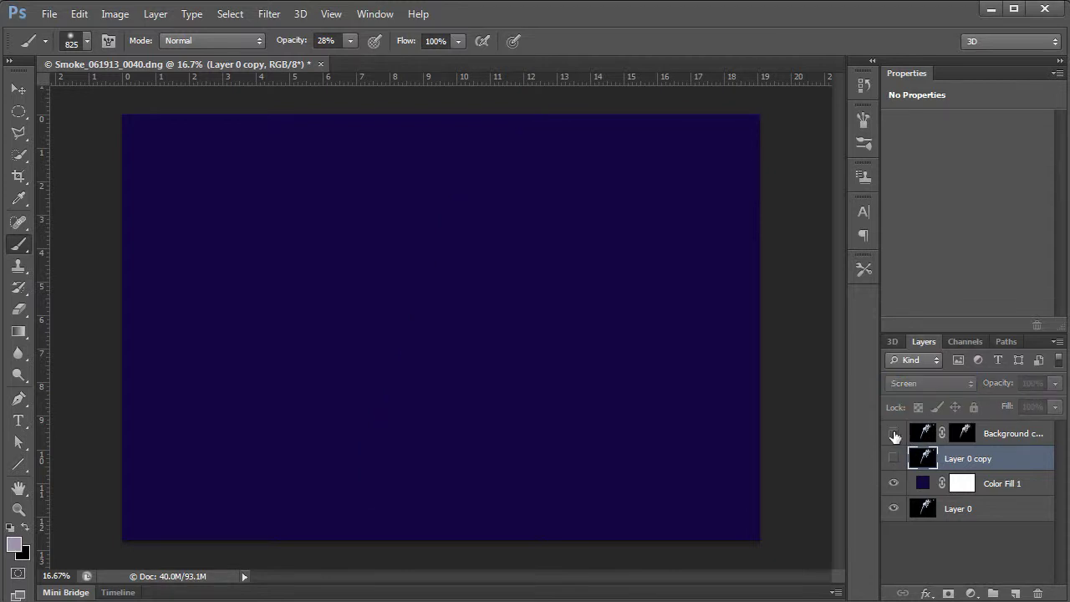
pyautogui.click(893, 433)
pyautogui.click(928, 433)
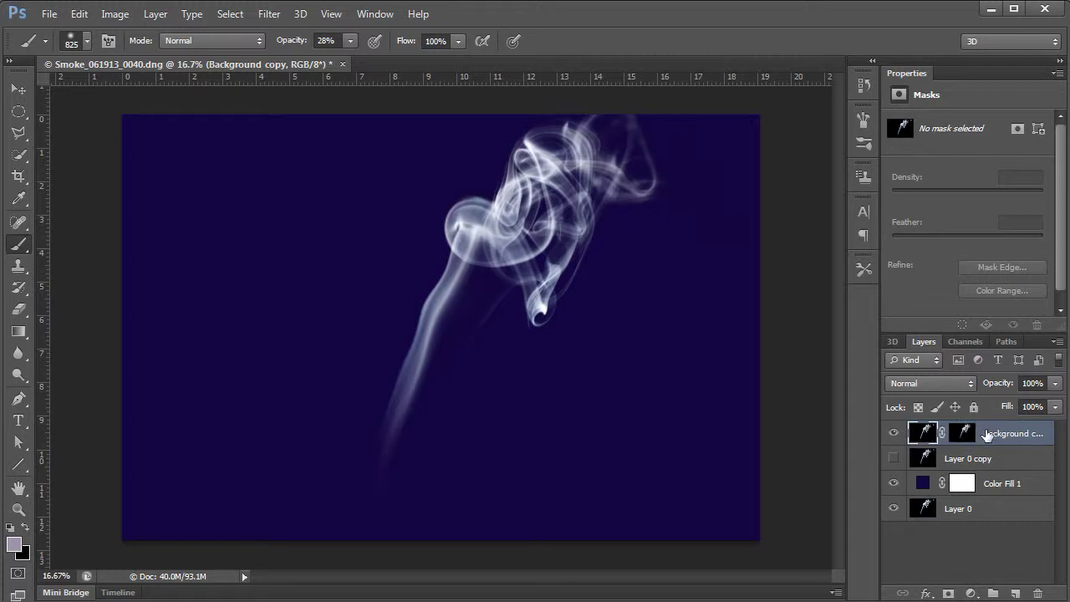
# Step: Convert Background copy to a Smart Object and start Puppet Warp on it
pyautogui.rightClick(987, 433)
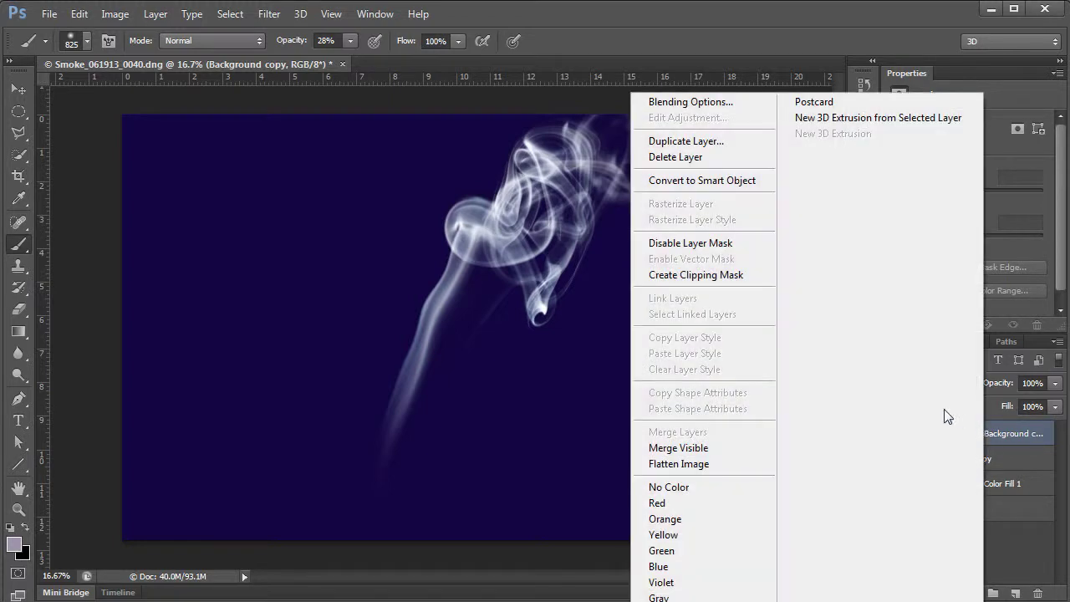
pyautogui.click(691, 181)
pyautogui.moveTo(955, 430); pyautogui.dragTo(925, 442)
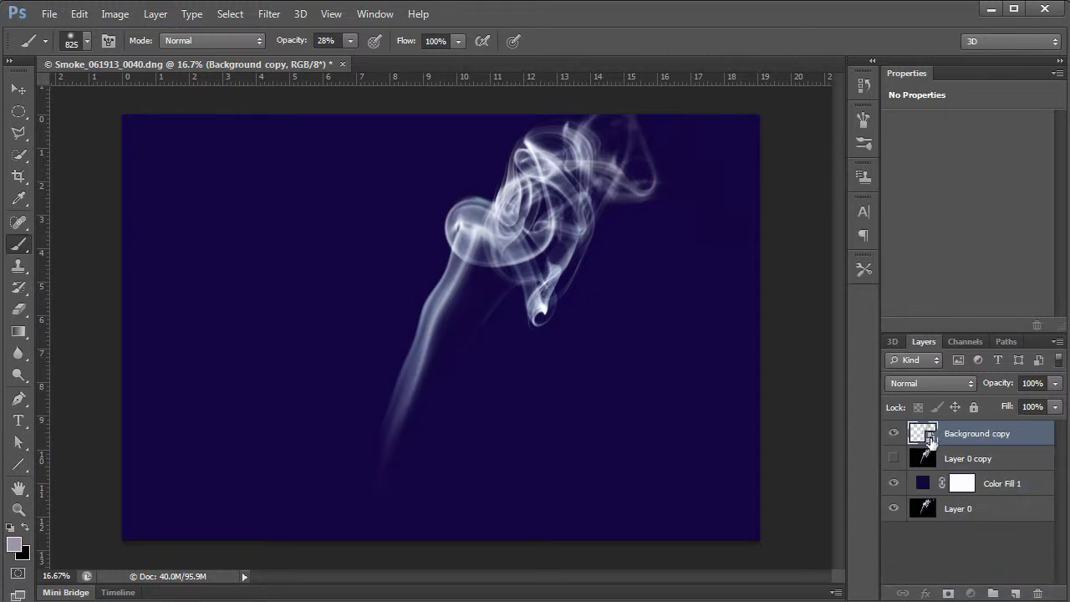
pyautogui.click(79, 20)
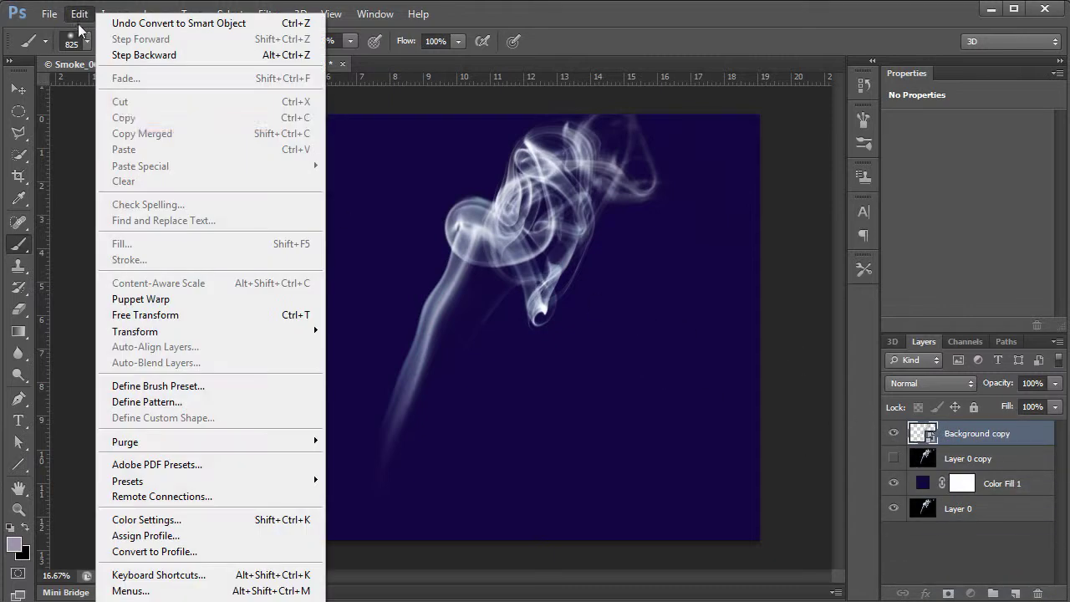
pyautogui.click(151, 299)
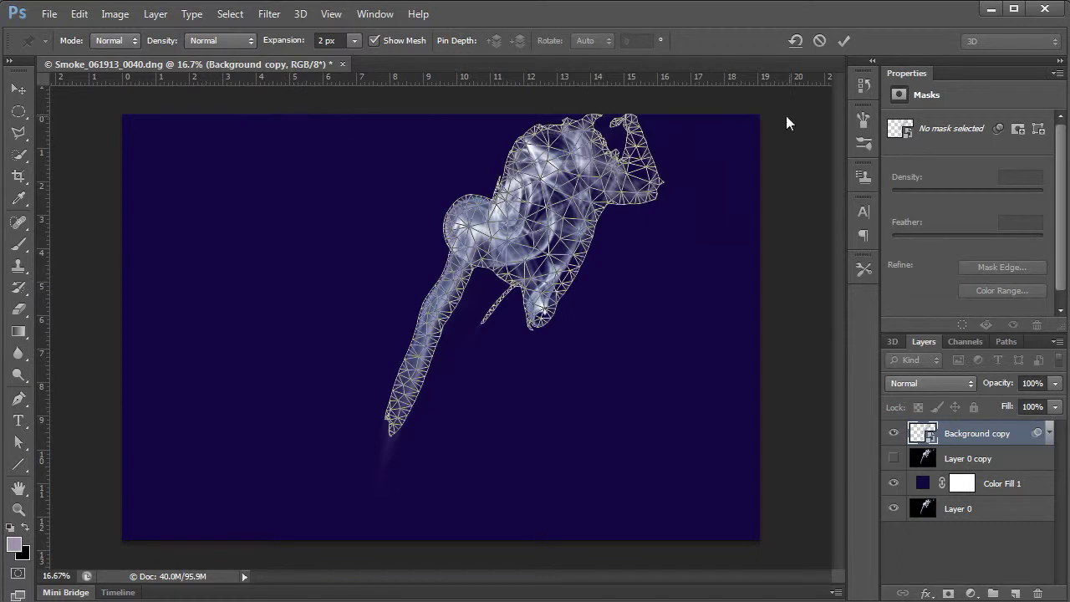
# Step: Pin the smoke's tail, drag the upper body up-left into a hook, and apply the warp
pyautogui.click(400, 401)
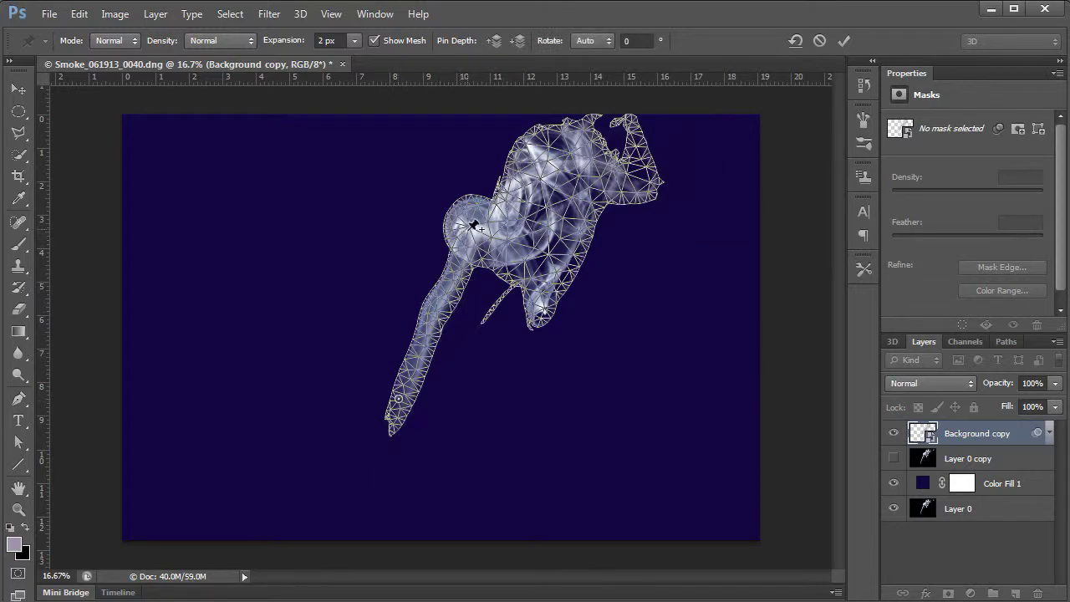
pyautogui.moveTo(478, 225); pyautogui.dragTo(447, 224)
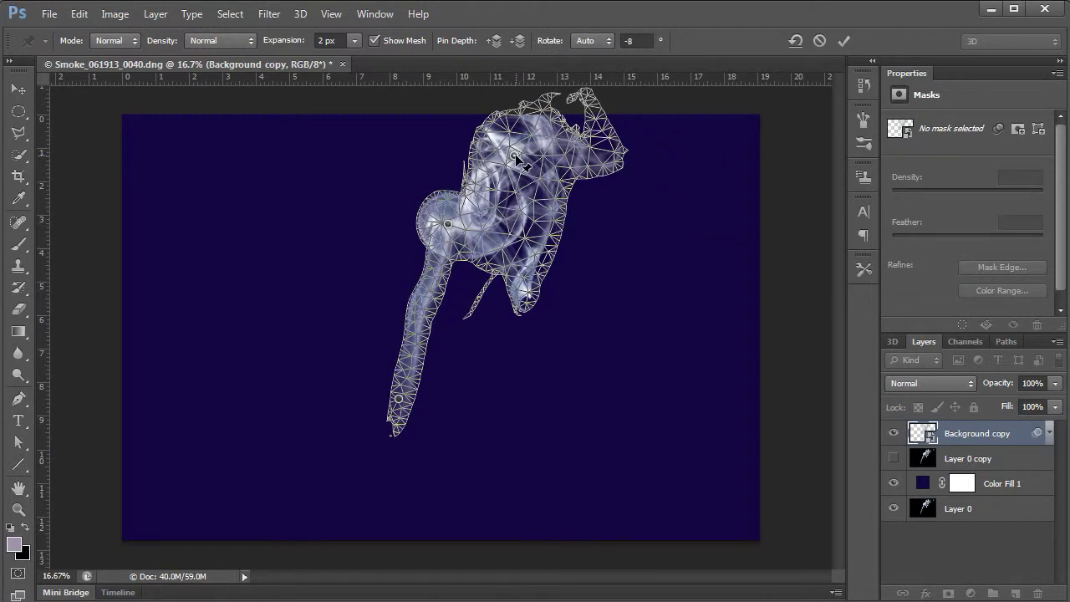
pyautogui.moveTo(525, 159); pyautogui.dragTo(322, 247)
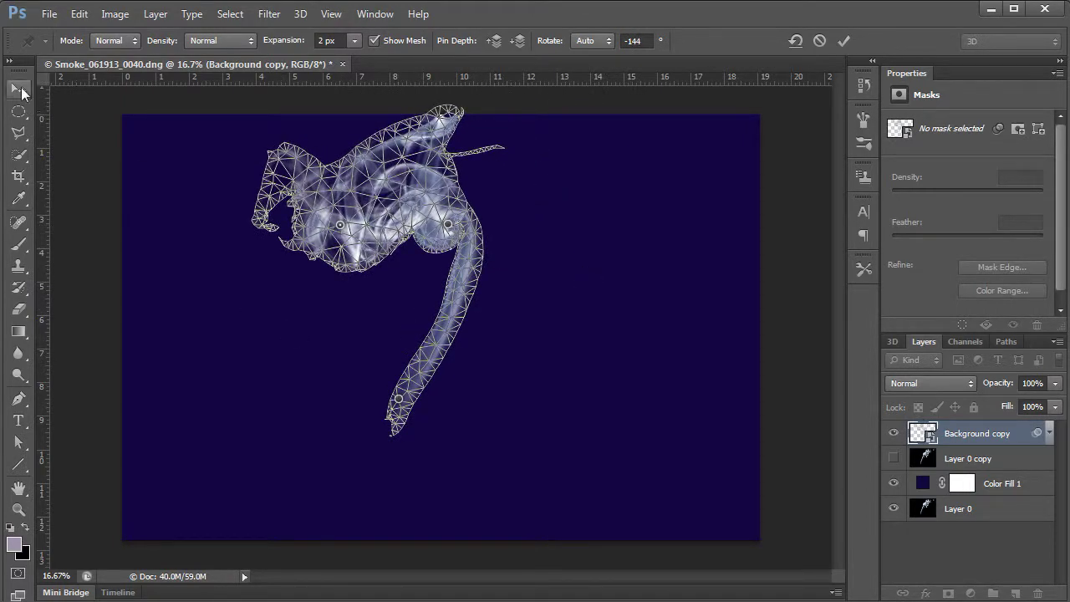
pyautogui.click(18, 89)
pyautogui.click(450, 247)
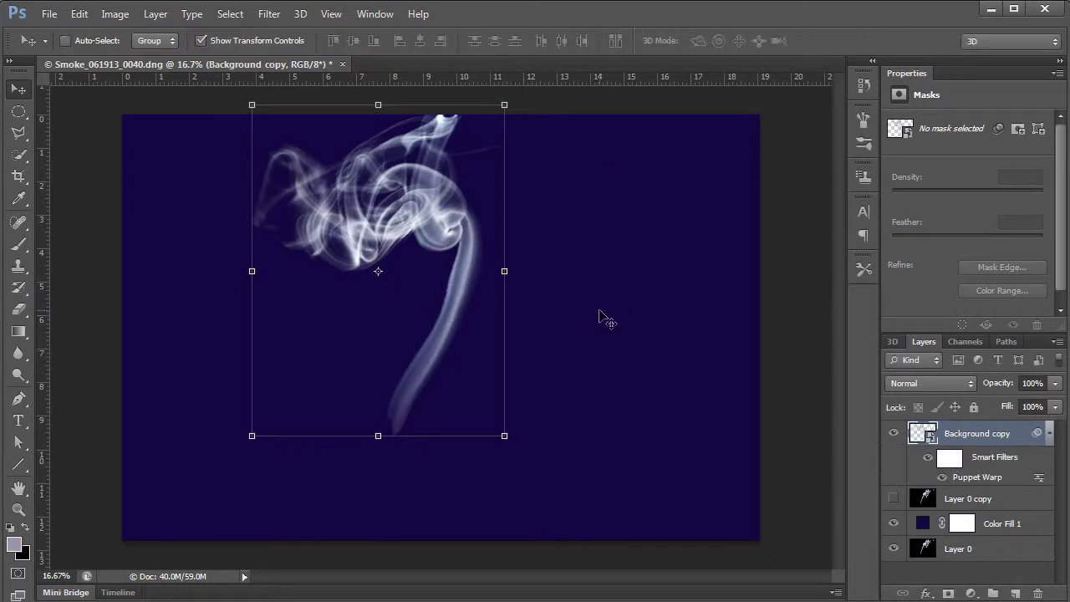